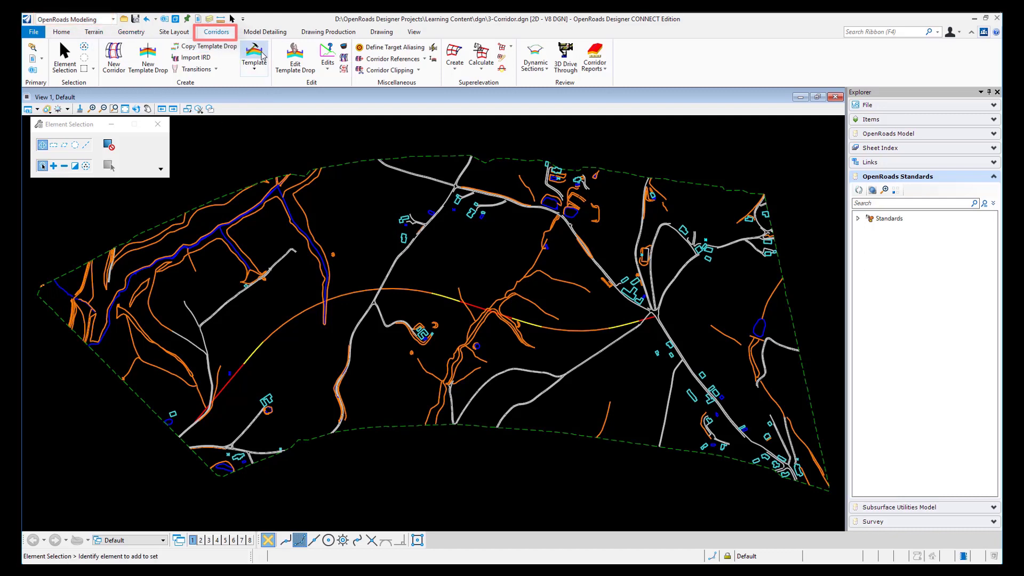
Step: Open Create Template and inspect the Demo 2 Lanes centerline, edge-of-pavement and ditch points
click(255, 56)
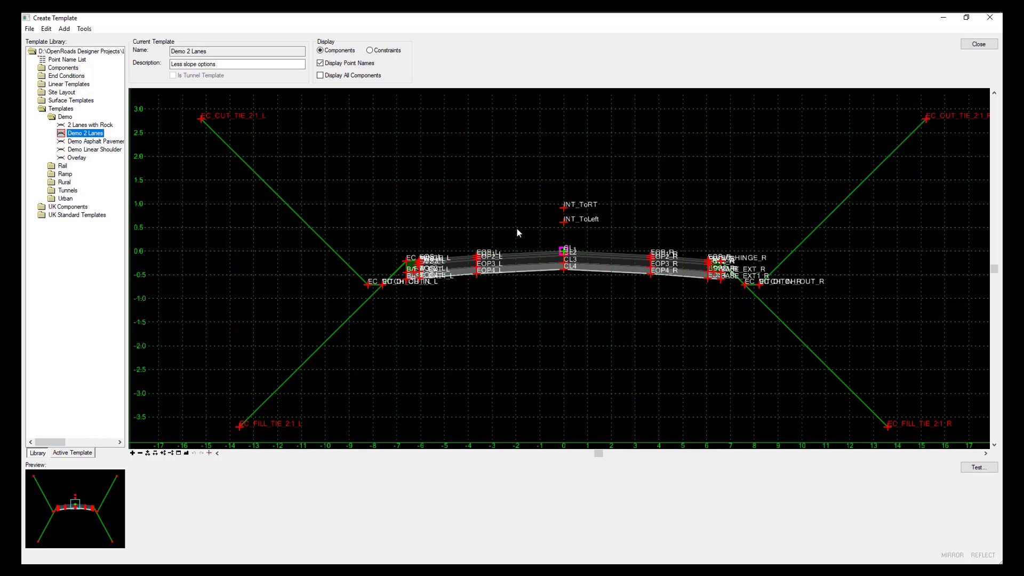
scroll(533, 279, up, 5)
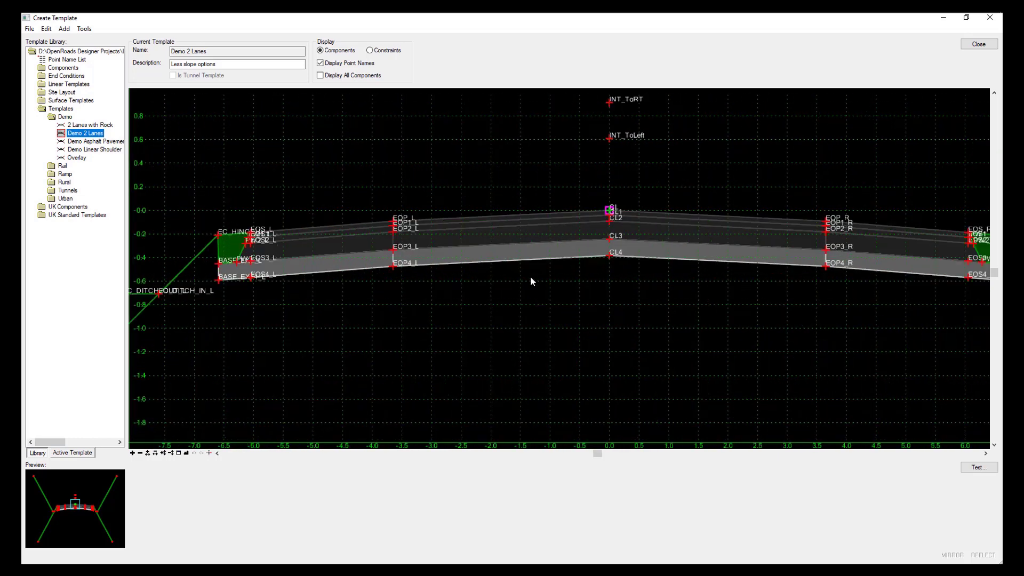
mouse_move(391, 225)
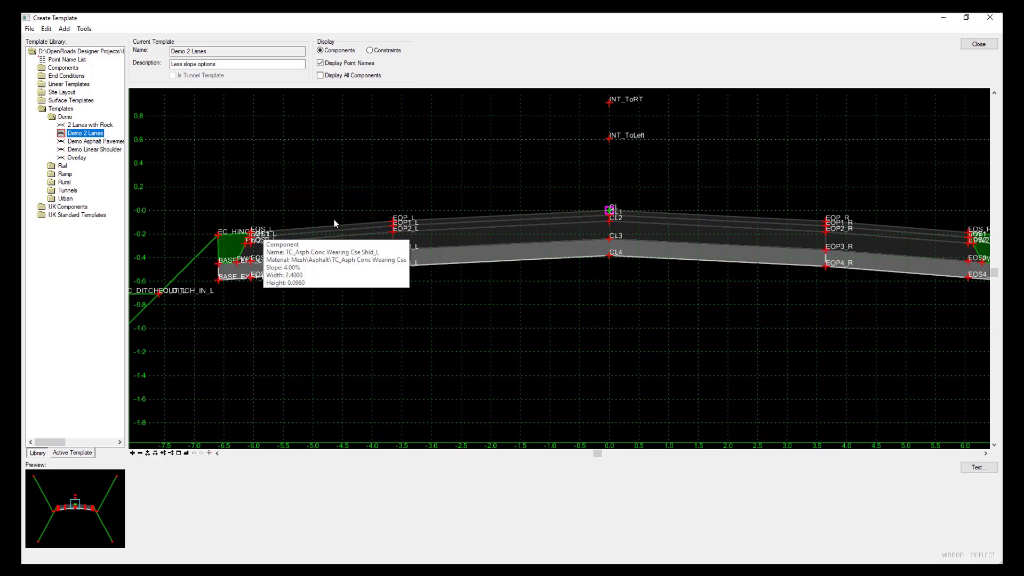
mouse_move(256, 230)
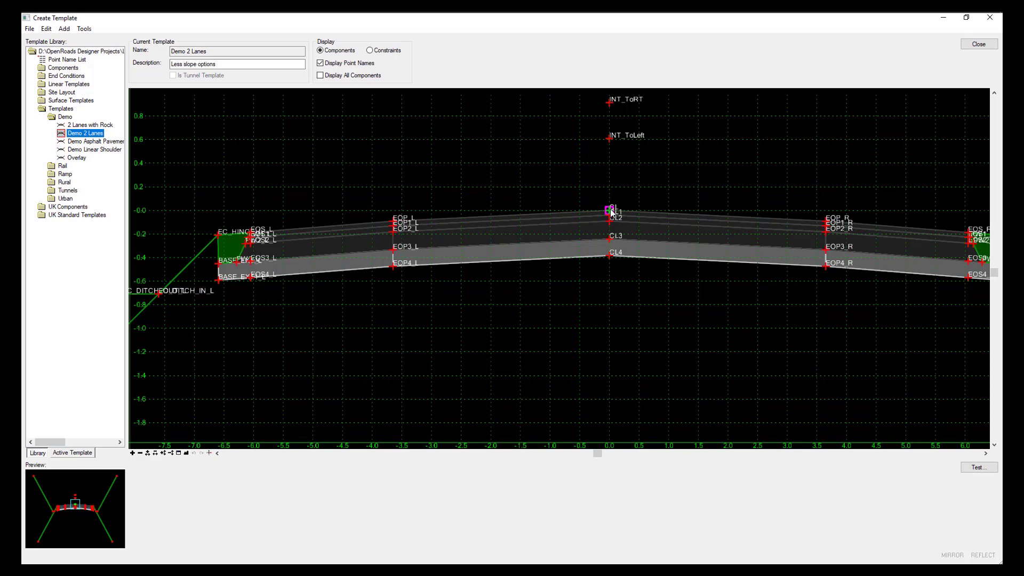
mouse_move(609, 218)
mouse_move(436, 229)
Step: Add a blank template, New Template5, under the Demo library folder
click(54, 120)
right_click(54, 120)
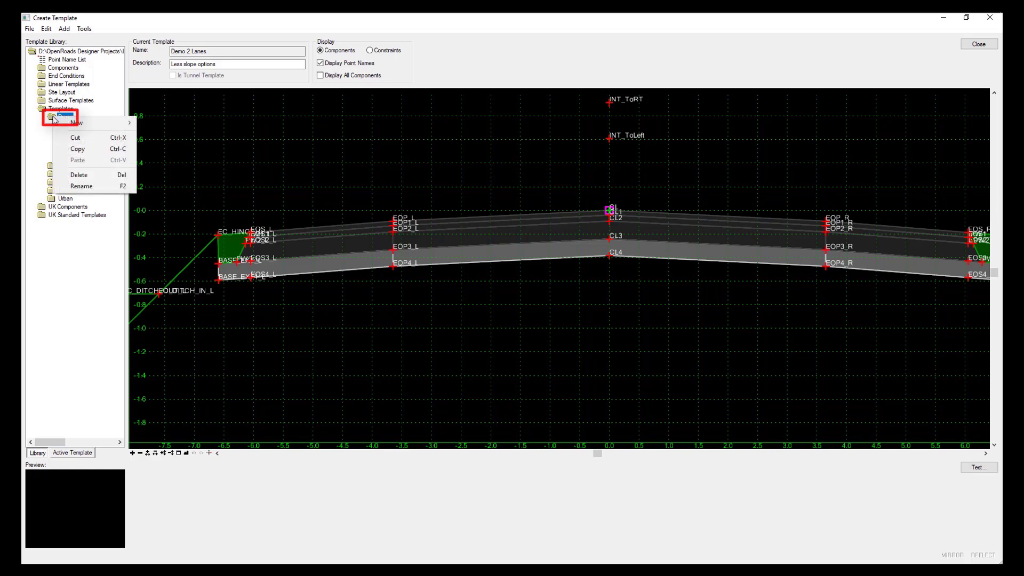
mouse_move(88, 124)
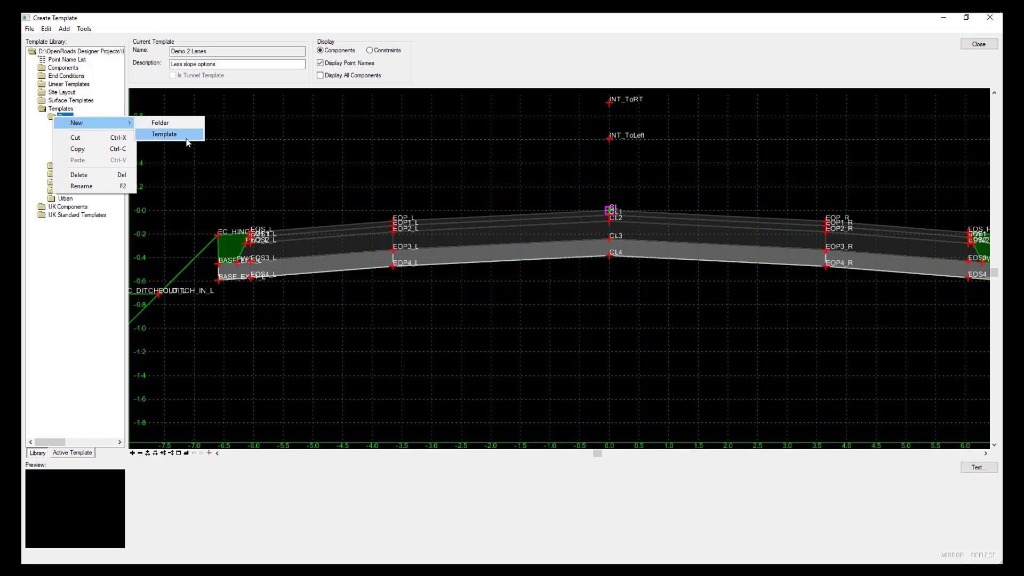
click(165, 135)
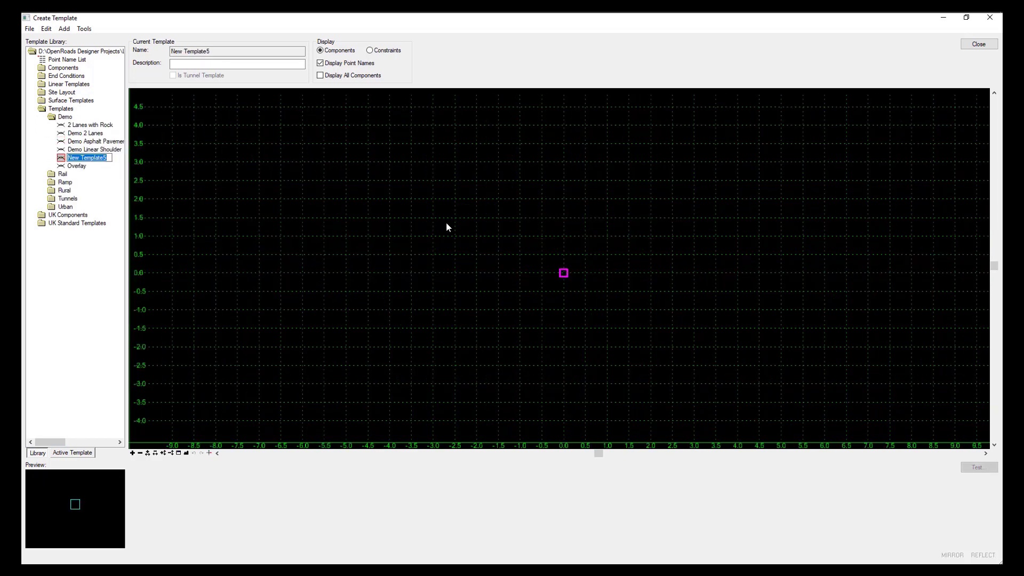
right_click(508, 192)
mouse_move(565, 198)
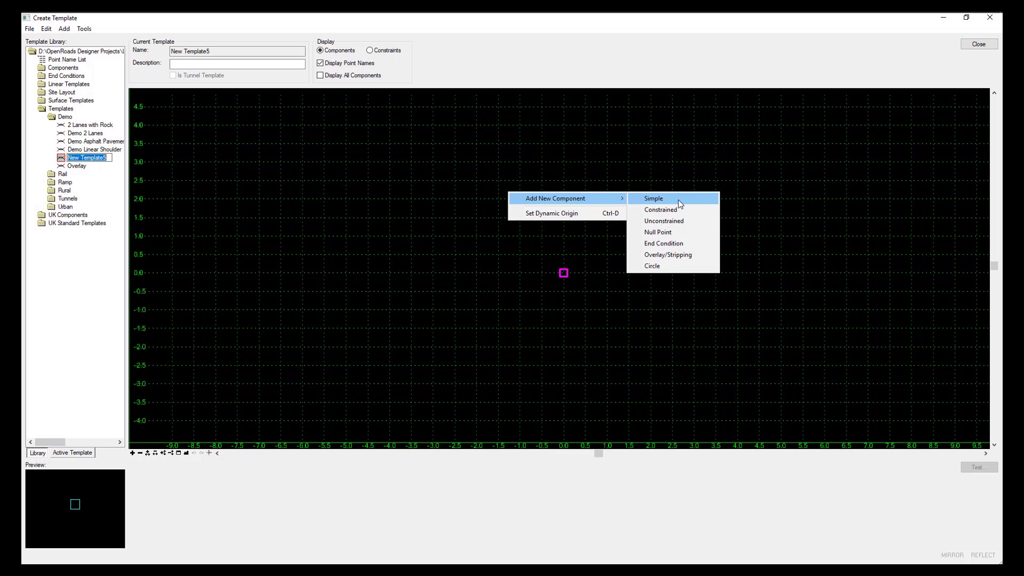
Step: Define a Simple component named Wearing Course: slope -2.50%, thickness 0.04, width 3.65
click(679, 200)
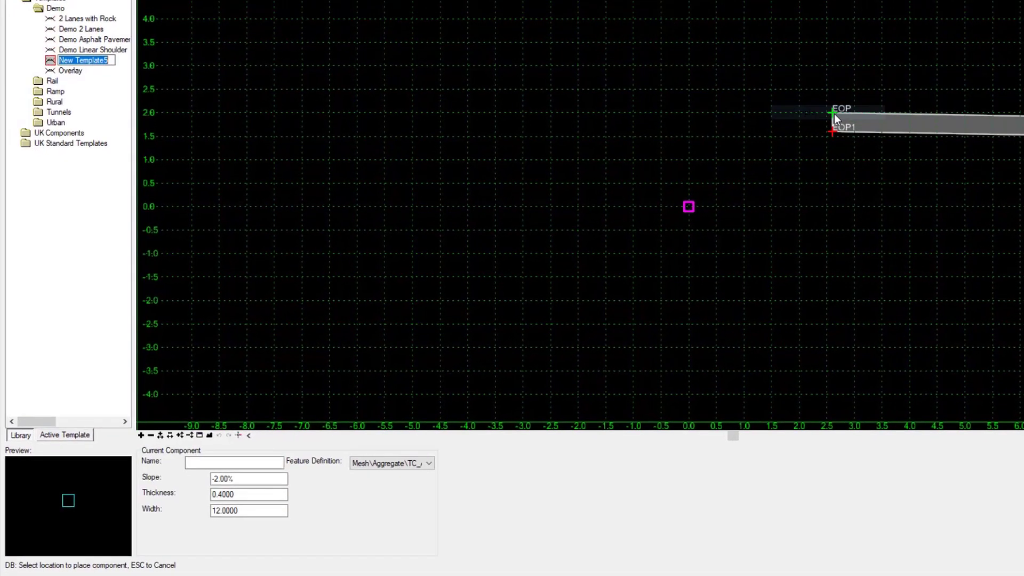
click(229, 462)
text(Wearing Course)
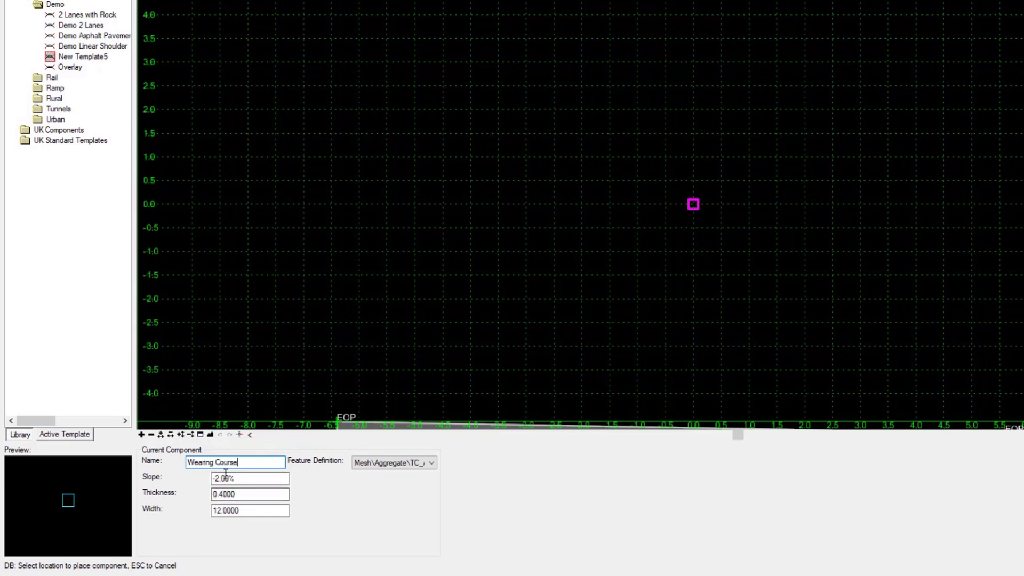
click(219, 478)
key(BackSpace)
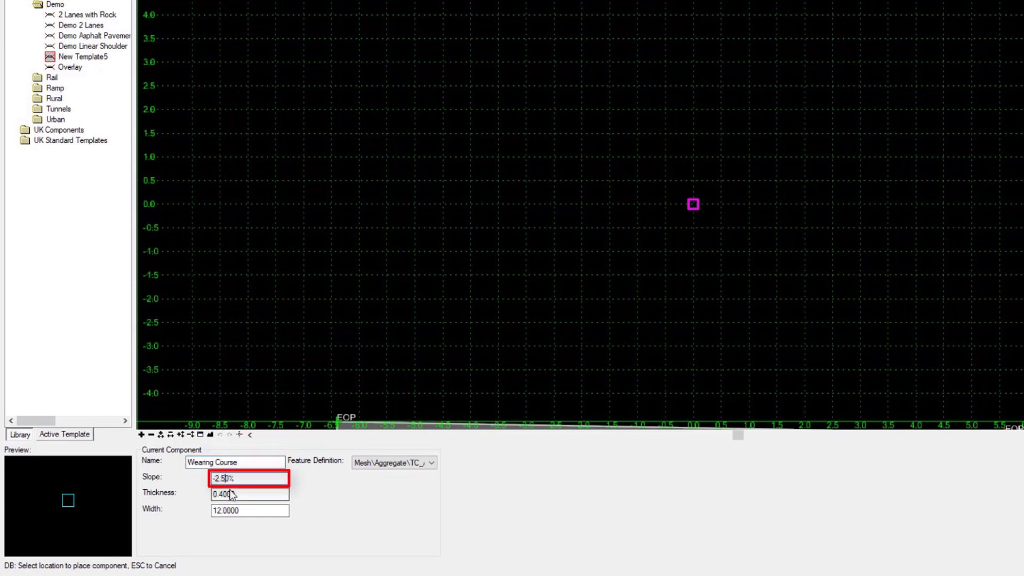
text(5)
click(226, 494)
text(0)
key(Tab)
text(3.6)
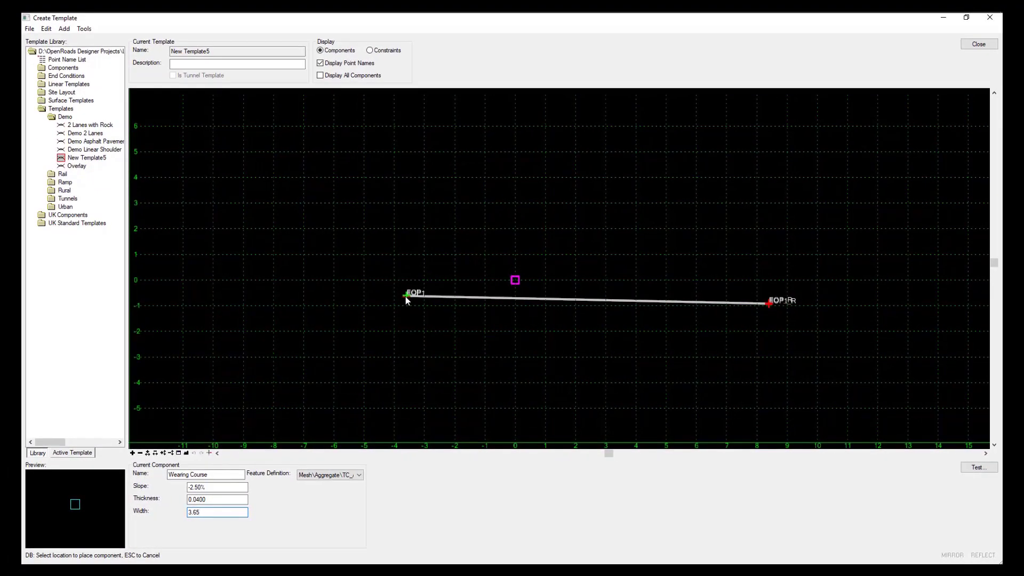
scroll(527, 293, up, 3)
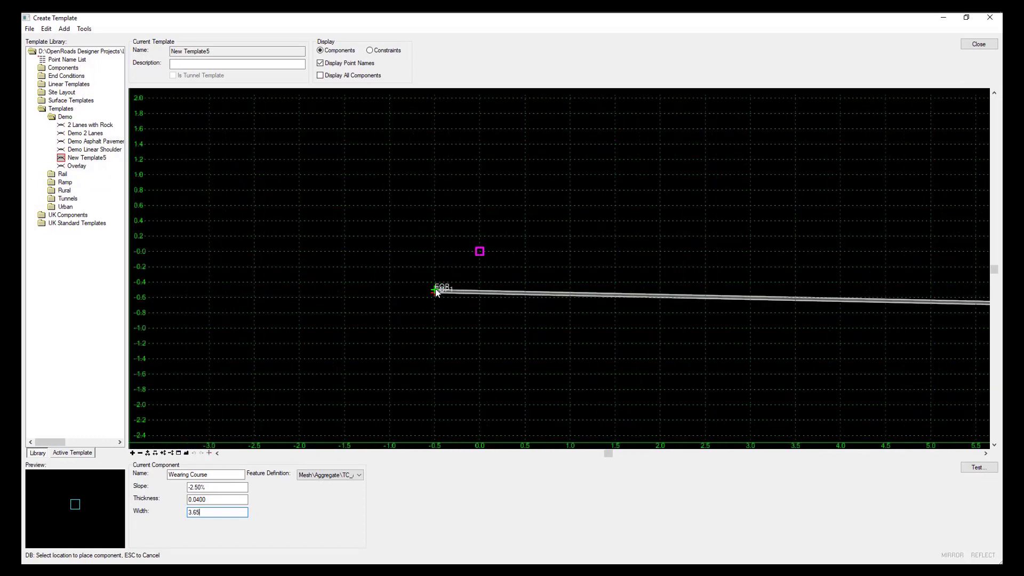
scroll(476, 283, down, 3)
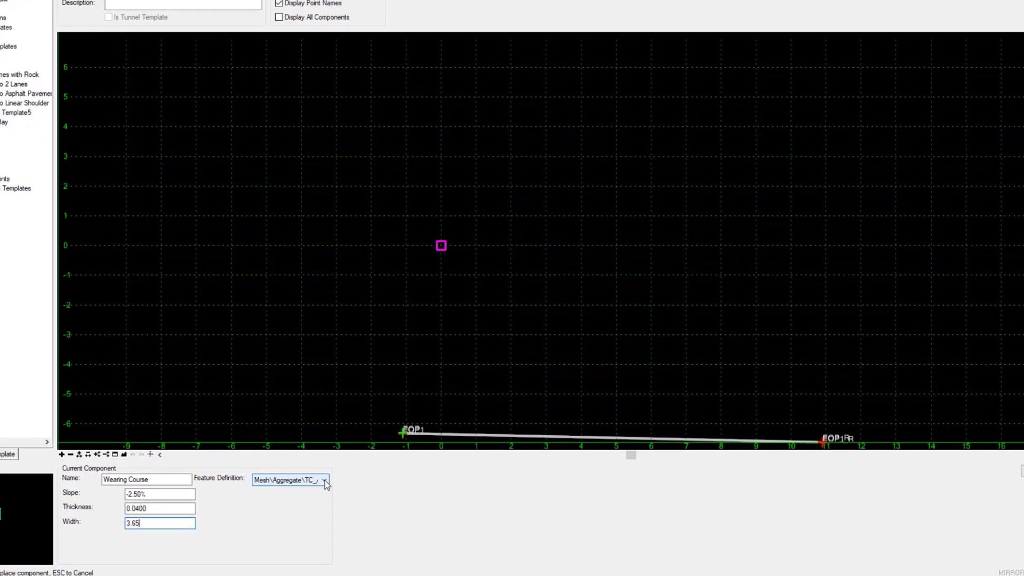
Step: Assign it the Mesh\Asphalt\TC_Asph Conc Wearing Cse feature definition
click(325, 482)
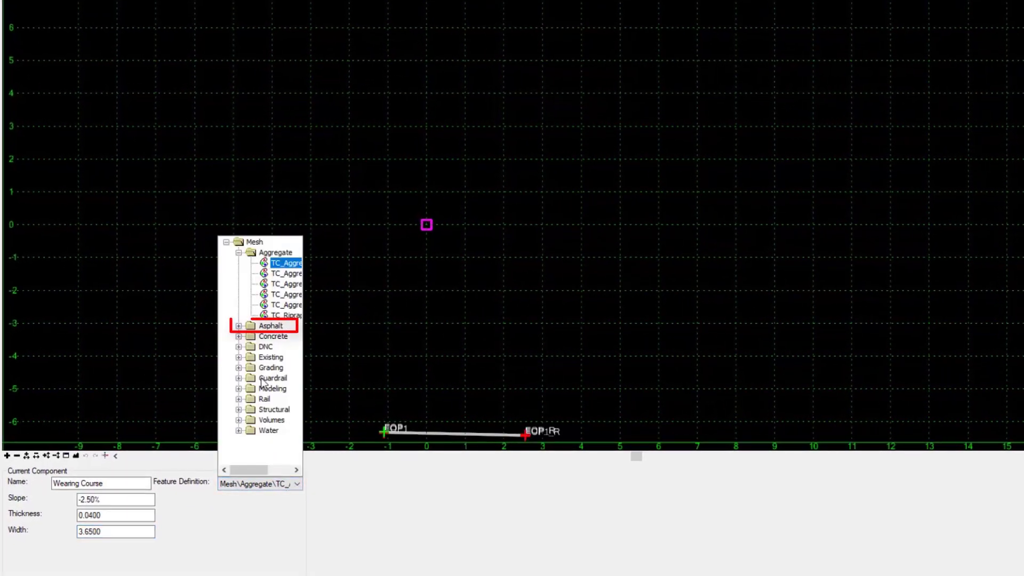
click(239, 326)
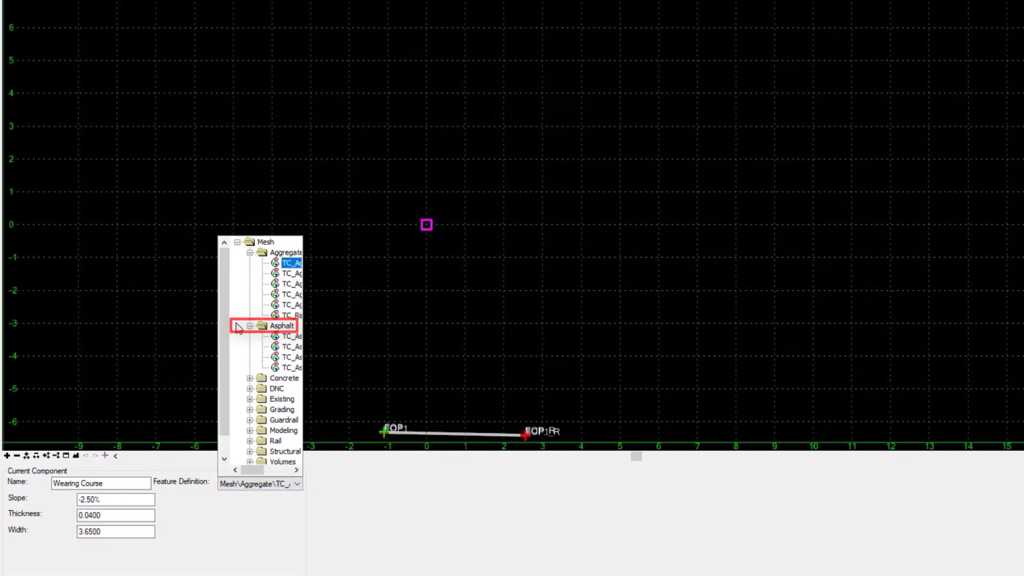
click(290, 368)
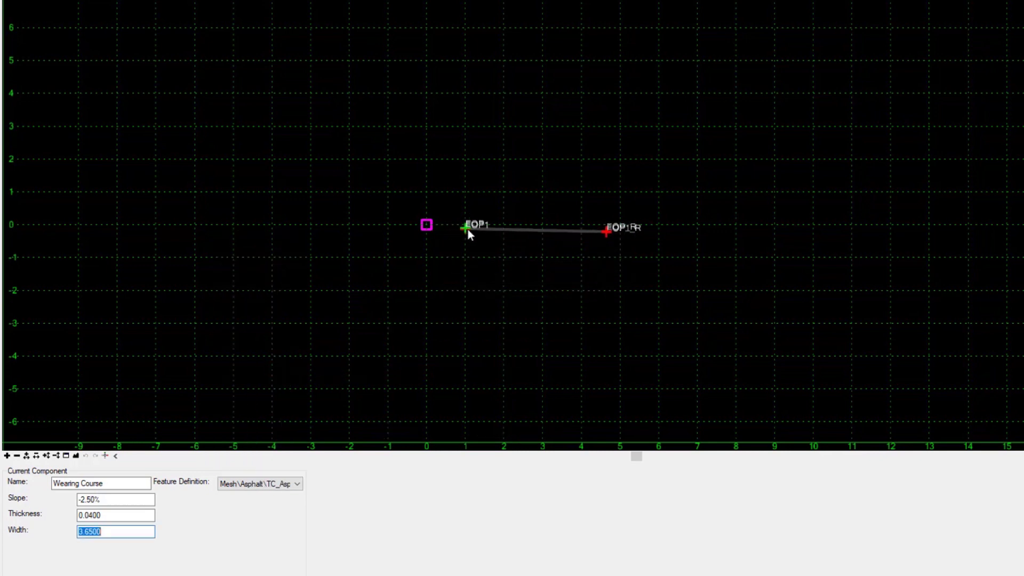
scroll(463, 246, up, 1)
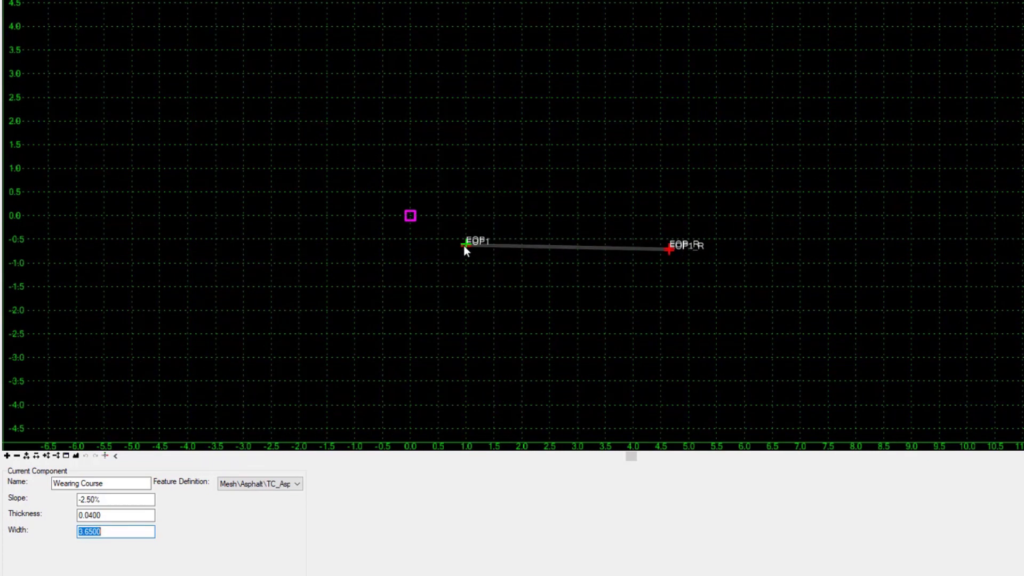
Step: Turn on Mirror and drop the Wearing Course at the template origin
right_click(465, 214)
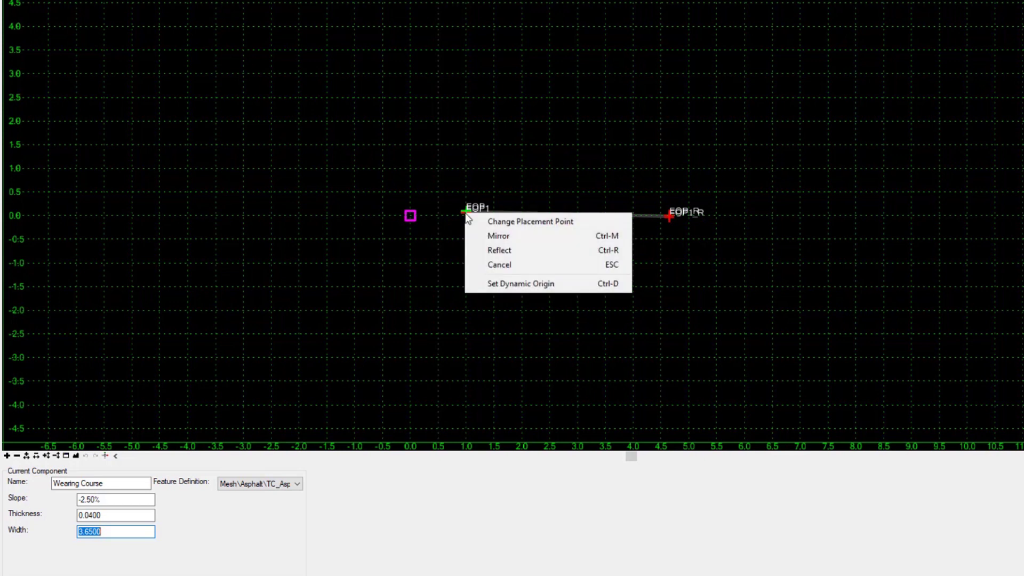
click(504, 237)
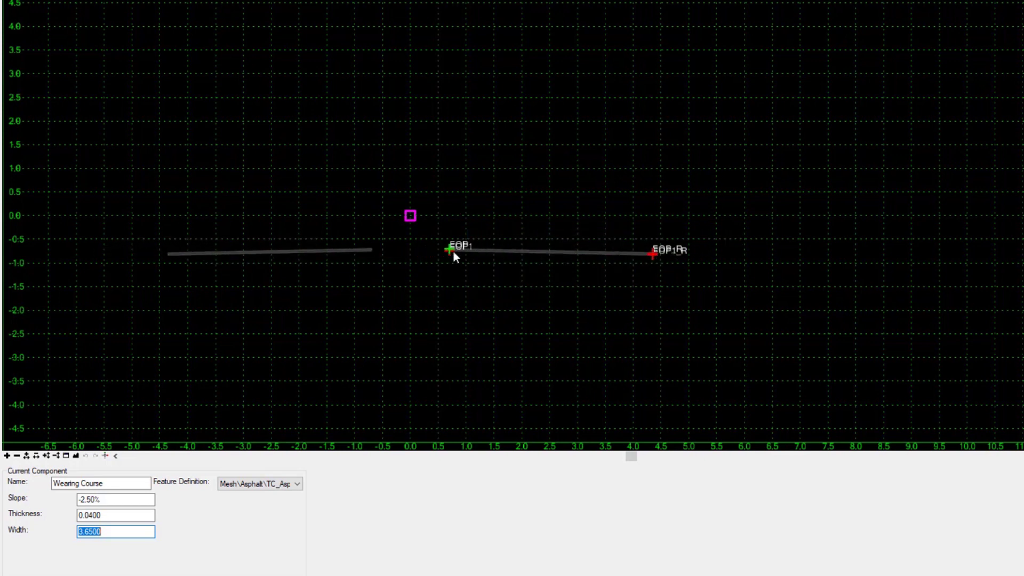
scroll(404, 224, up, 5)
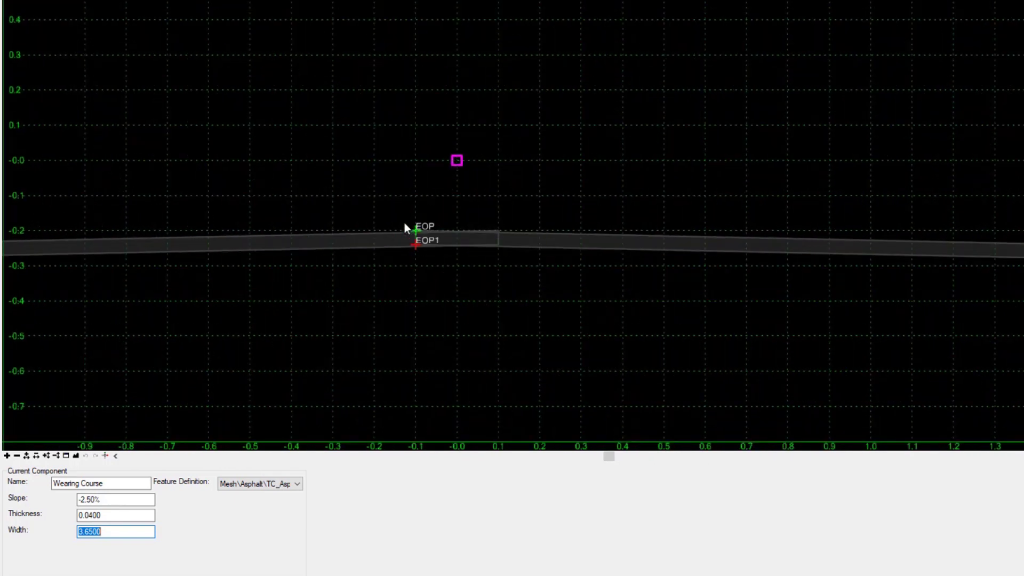
click(459, 160)
scroll(507, 252, down, 1)
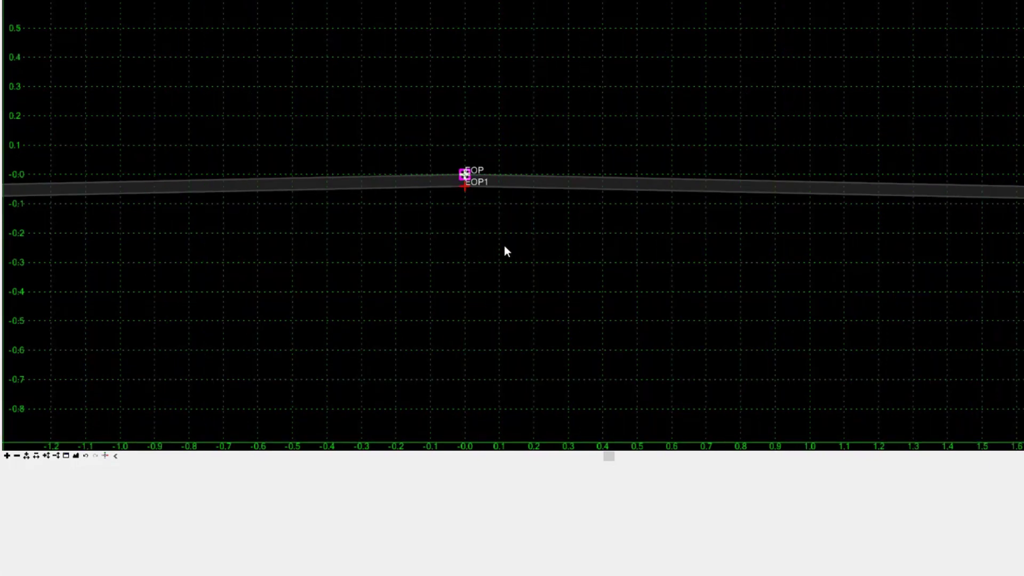
mouse_move(485, 171)
scroll(533, 234, down, 2)
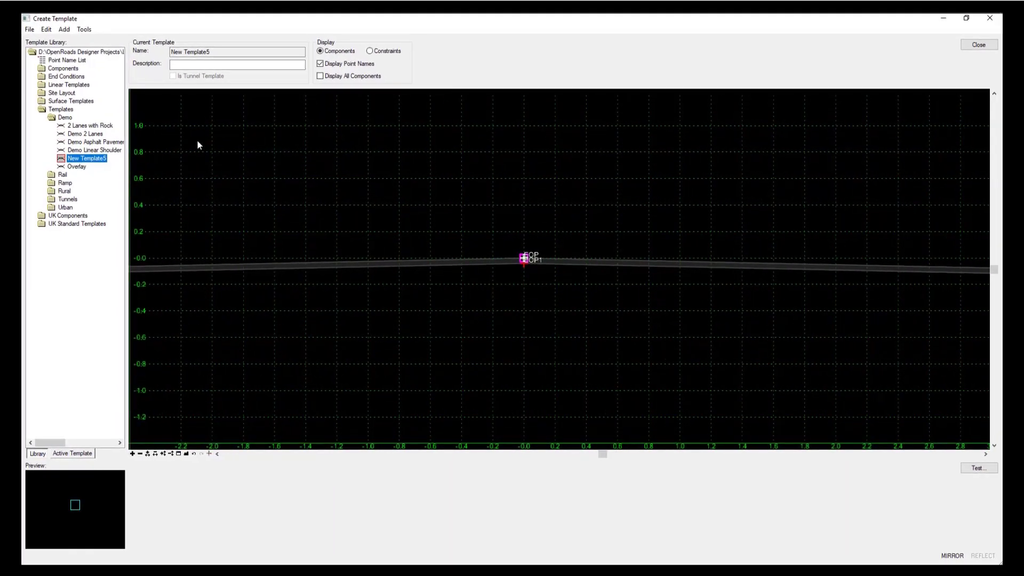
Step: Open Dynamic Settings from Tools and pick the EOP point at the origin
click(84, 30)
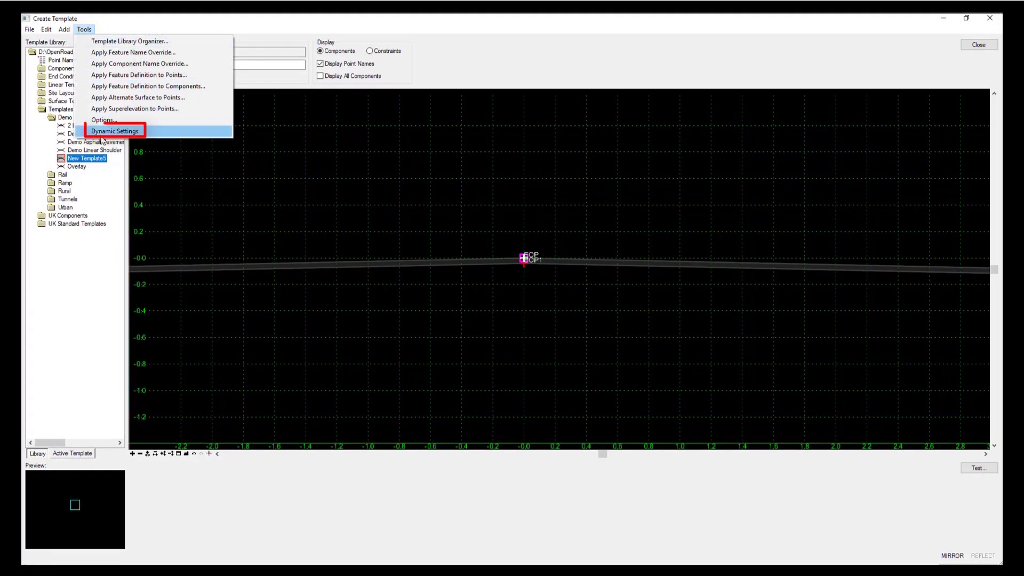
click(115, 131)
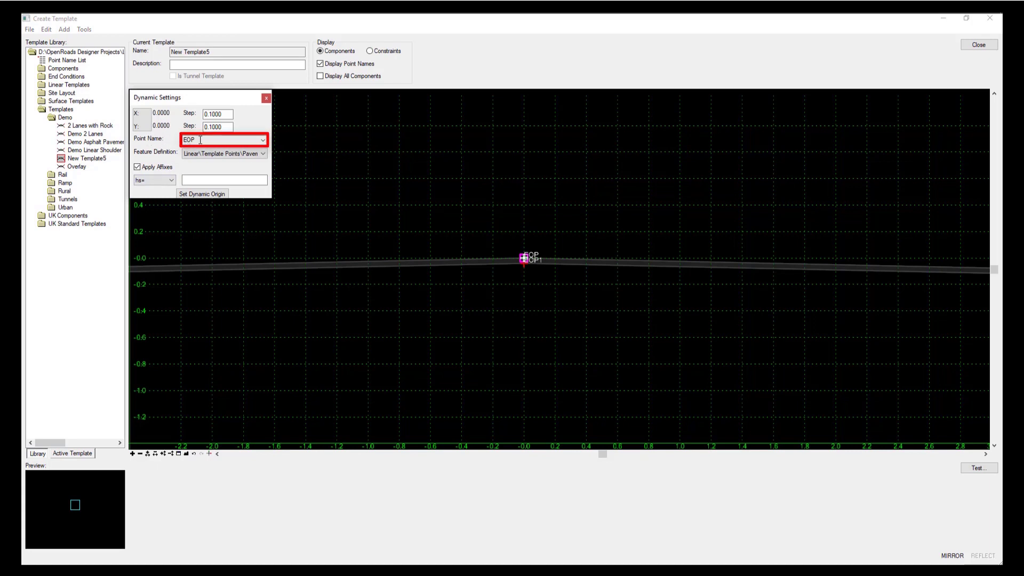
click(524, 259)
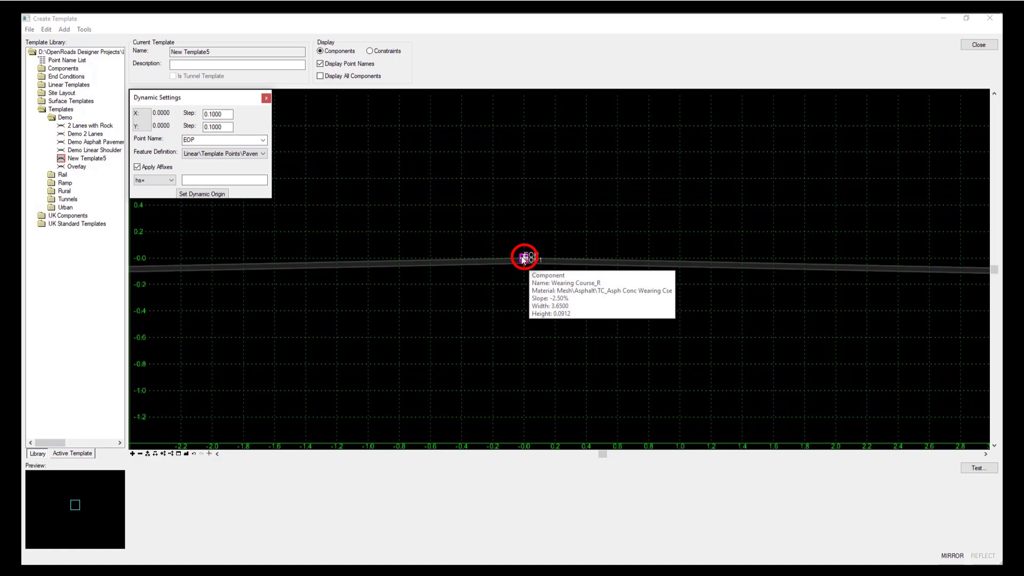
Step: Rename the origin crown point from EOP to CL
double_click(525, 258)
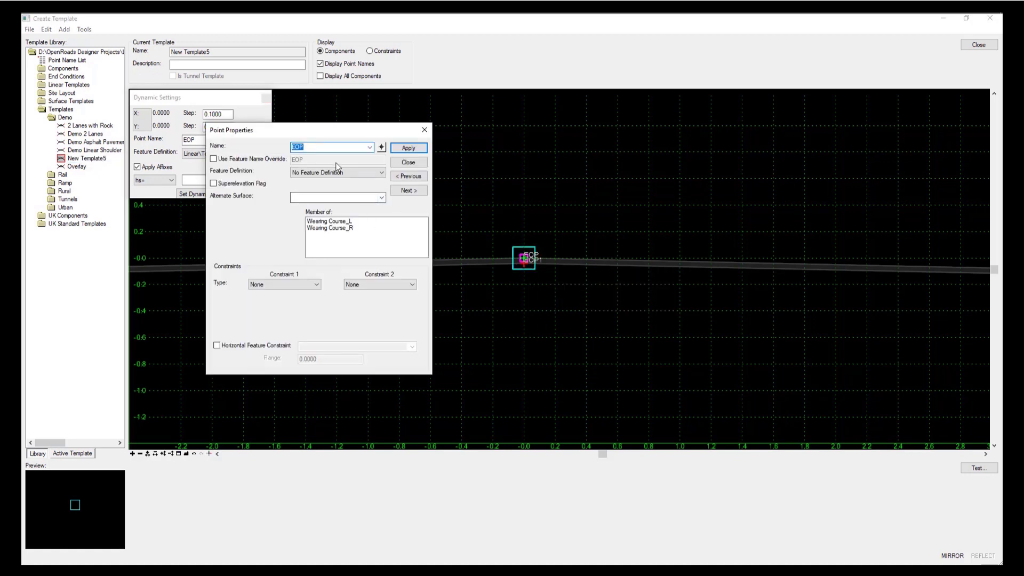
text(C)
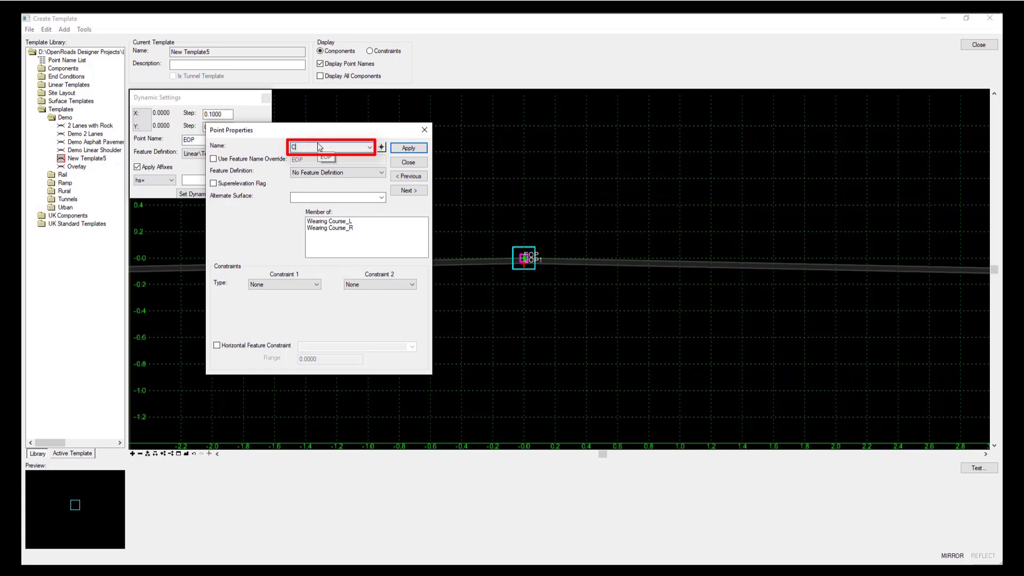
text(L)
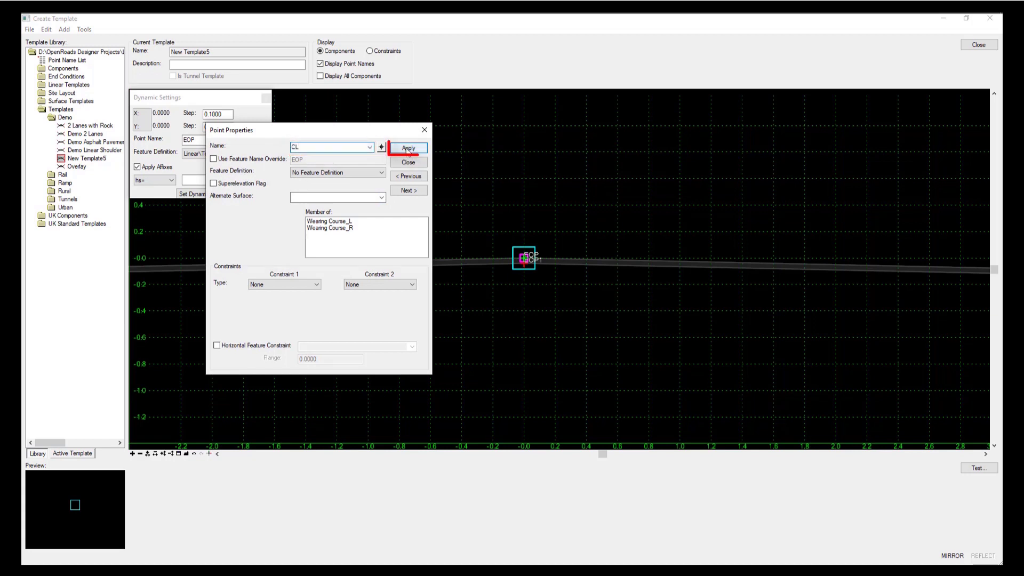
click(408, 147)
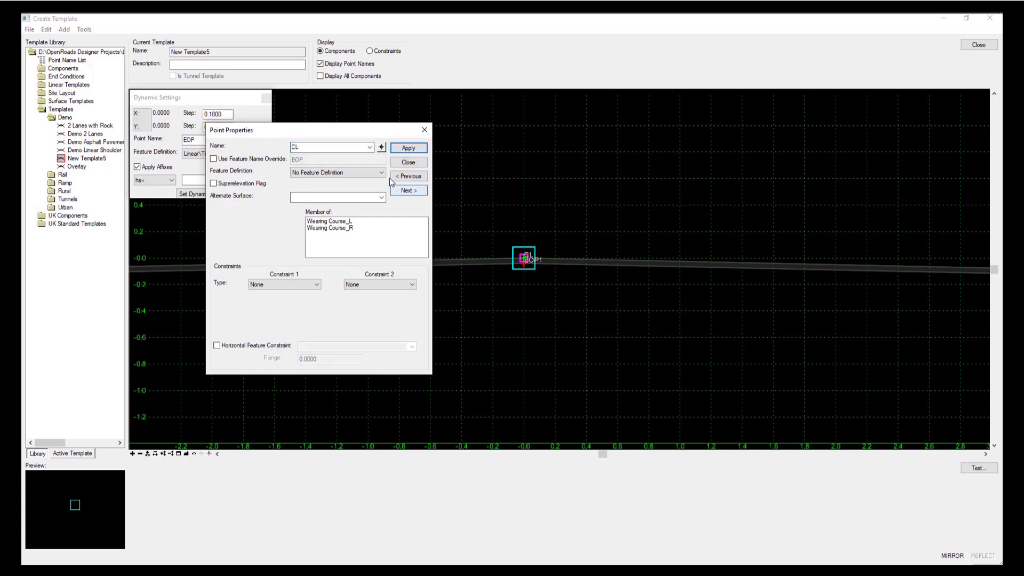
Step: Give CL the Linear\Template Points\Pavement centreline feature definition
click(330, 172)
click(297, 191)
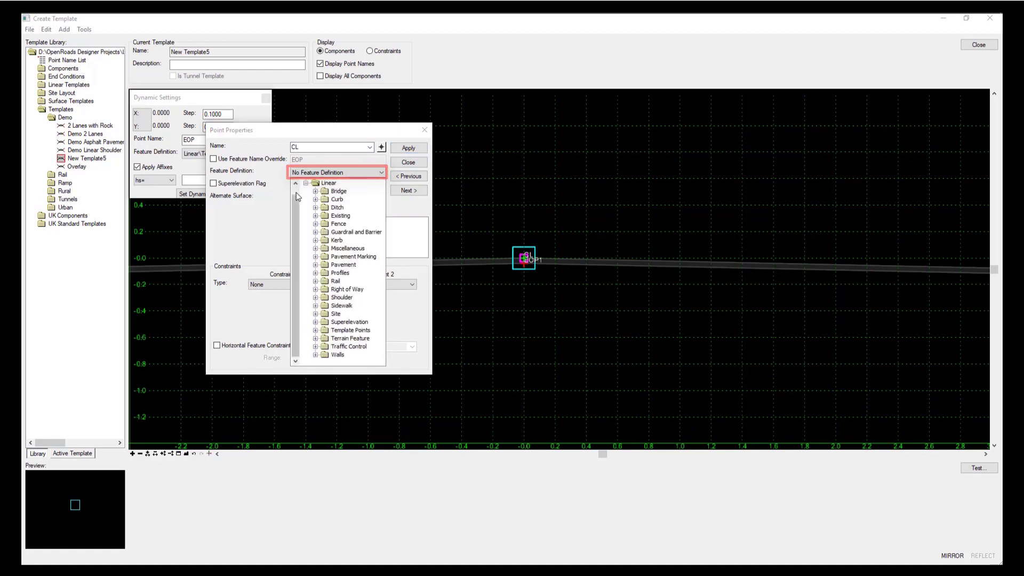
click(315, 331)
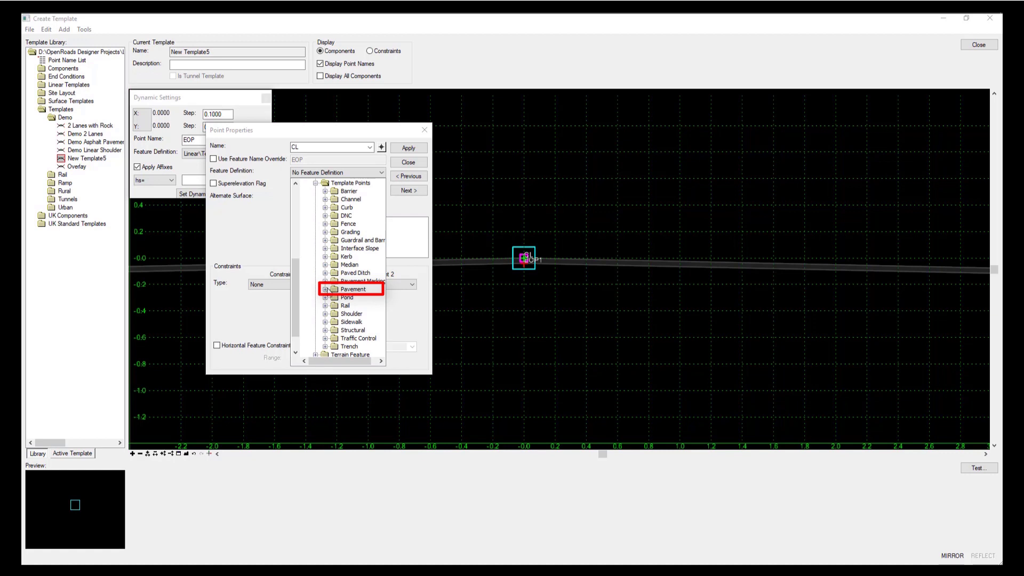
click(325, 289)
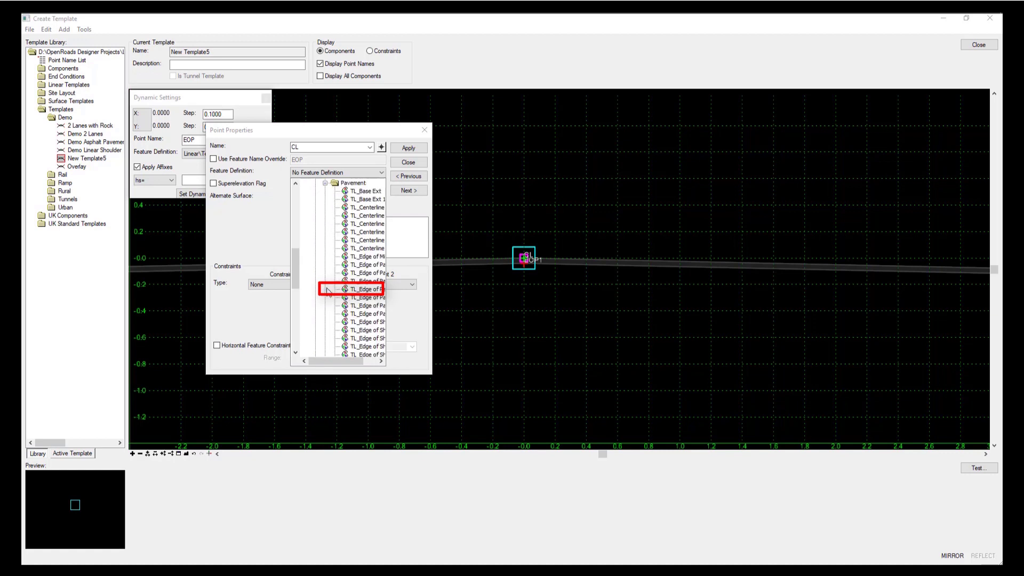
click(368, 208)
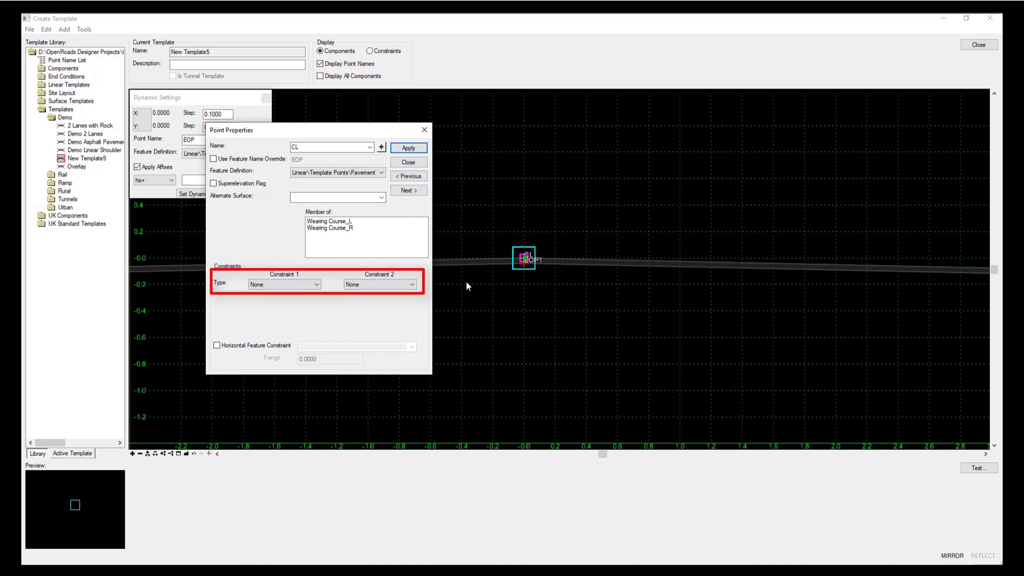
scroll(468, 272, down, 3)
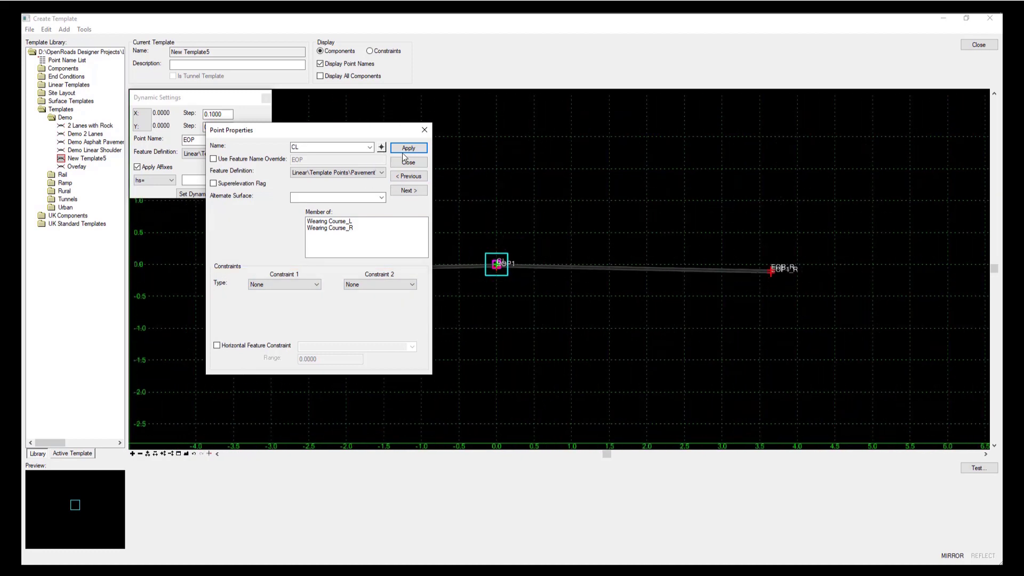
scroll(785, 270, up, 2)
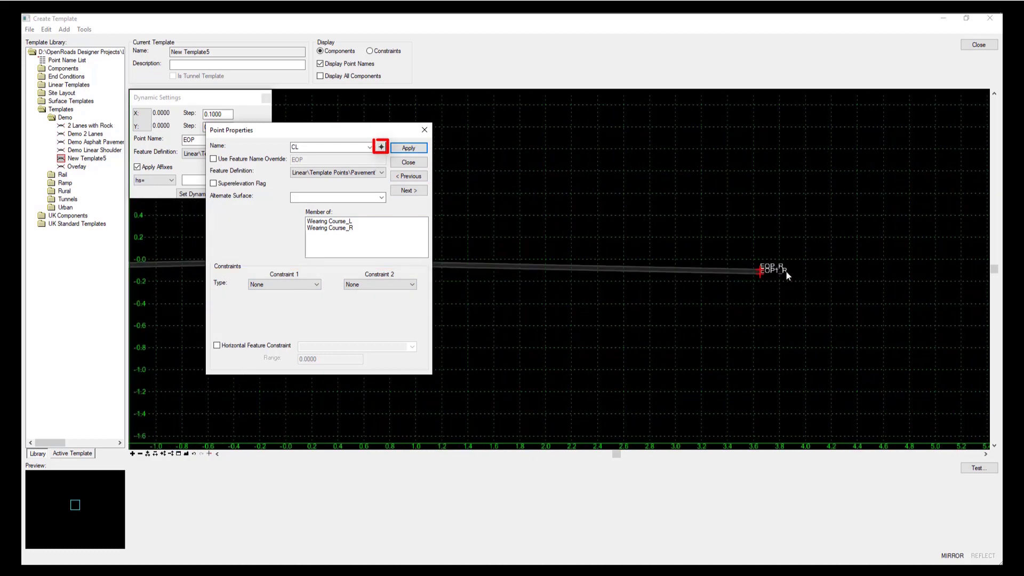
Step: Assign EOP_R the Pavement edge-of-pavement feature, keeping its Slope constraint, and apply
click(381, 148)
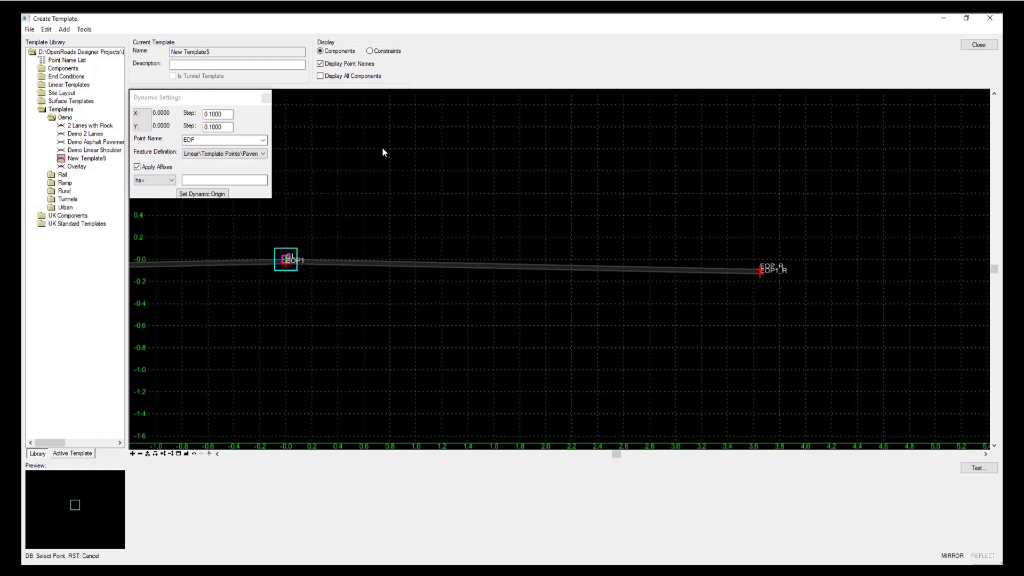
click(759, 268)
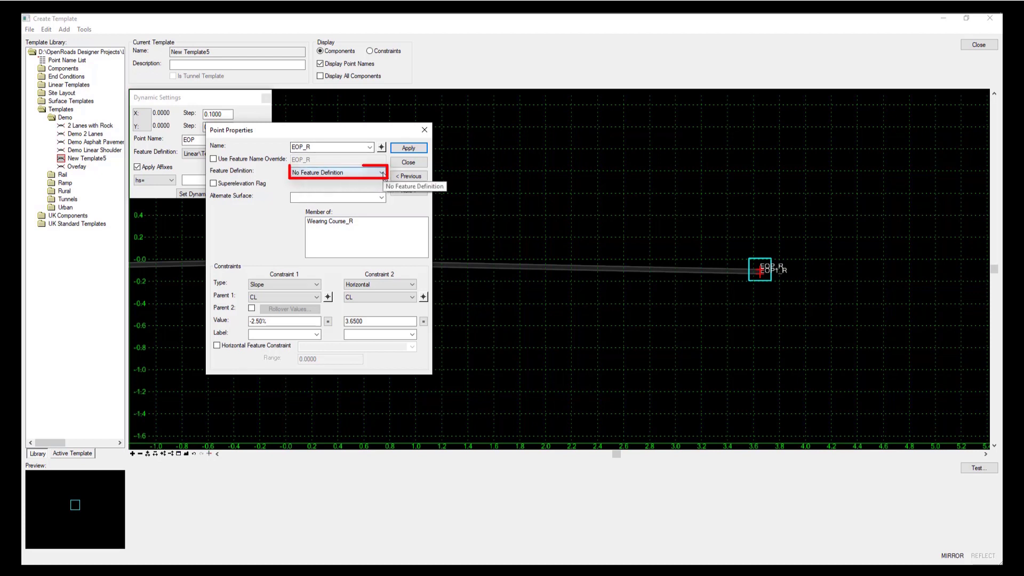
click(377, 173)
click(299, 196)
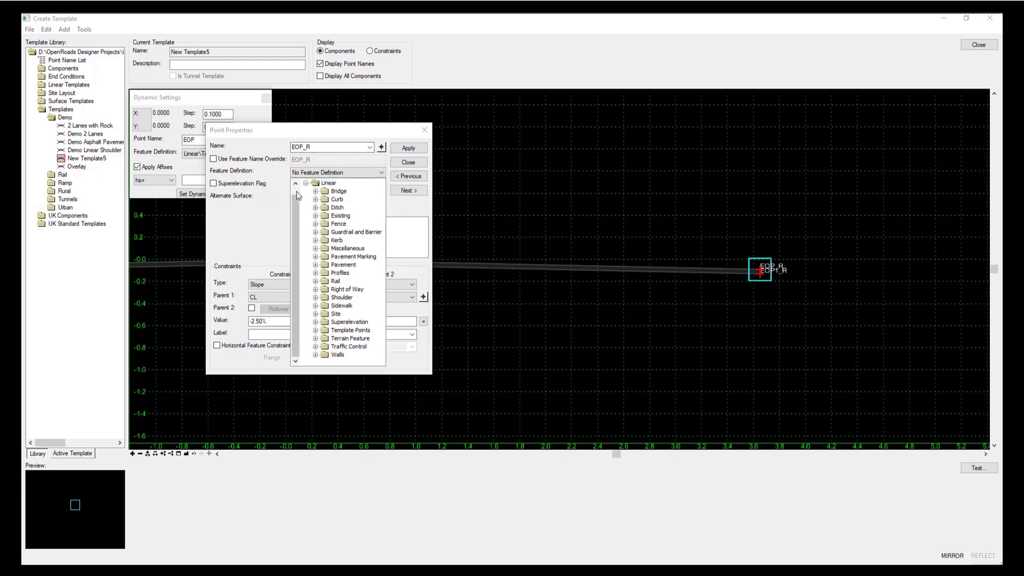
click(315, 330)
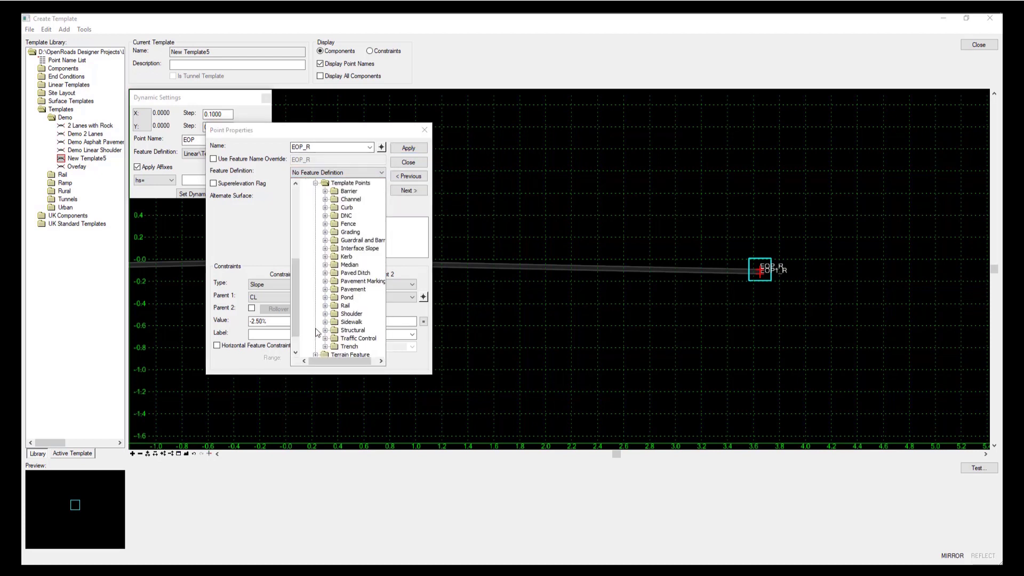
click(326, 289)
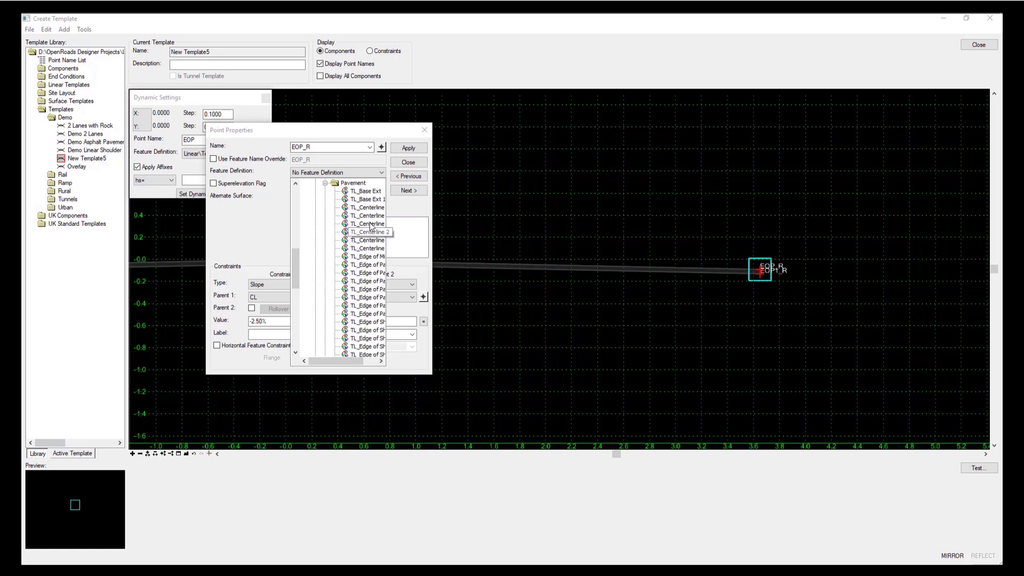
click(365, 264)
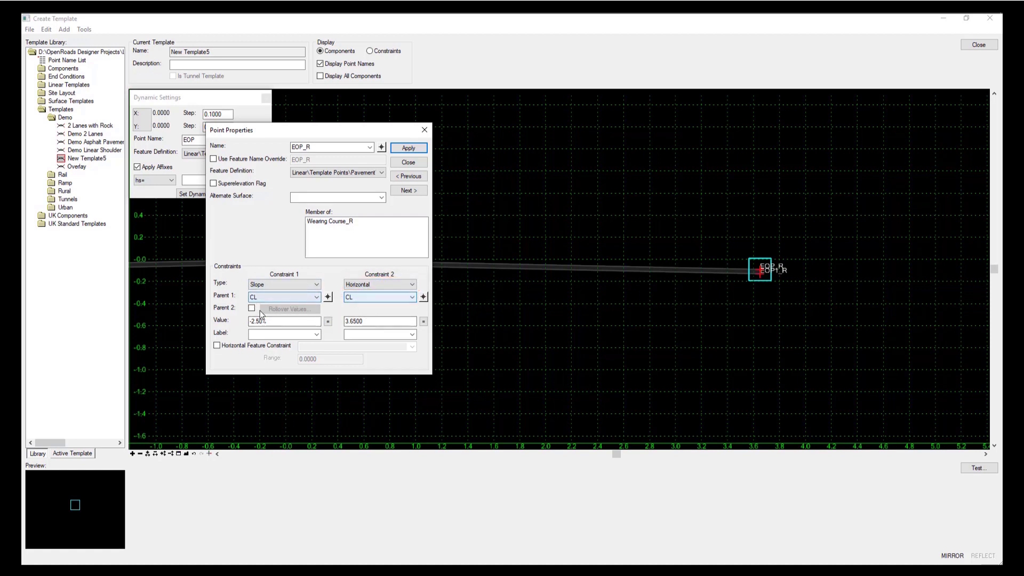
click(411, 149)
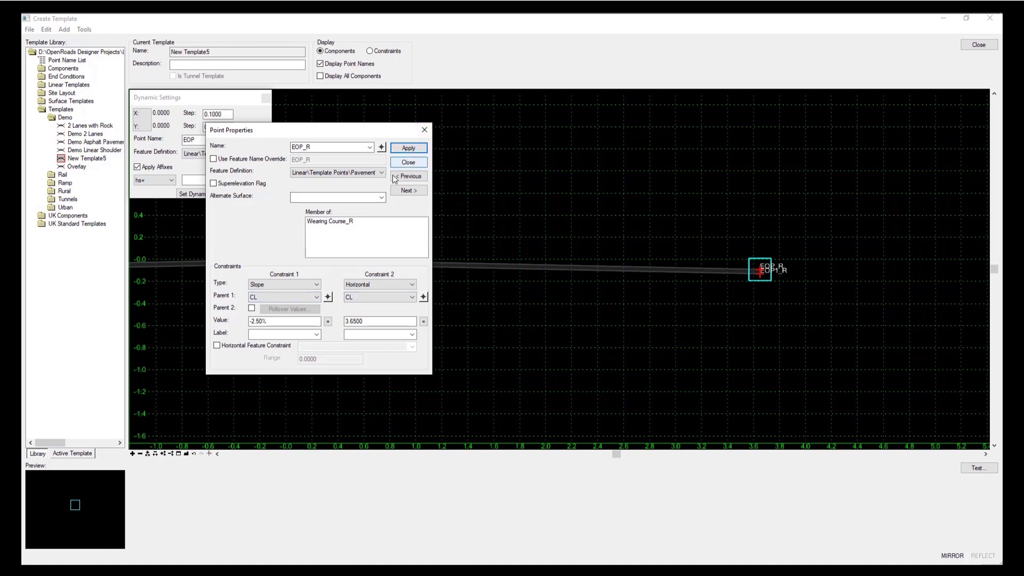
click(319, 285)
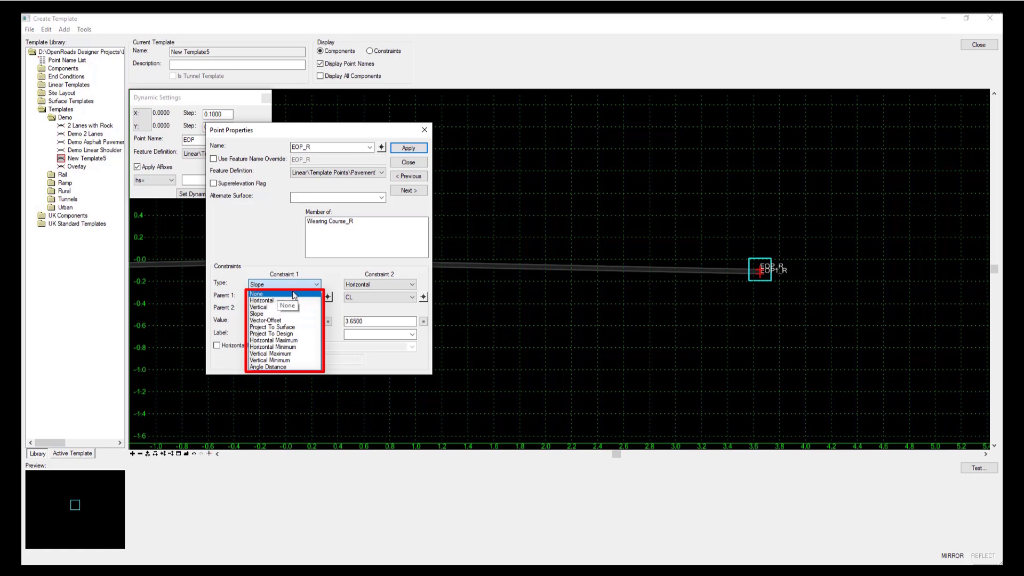
click(265, 315)
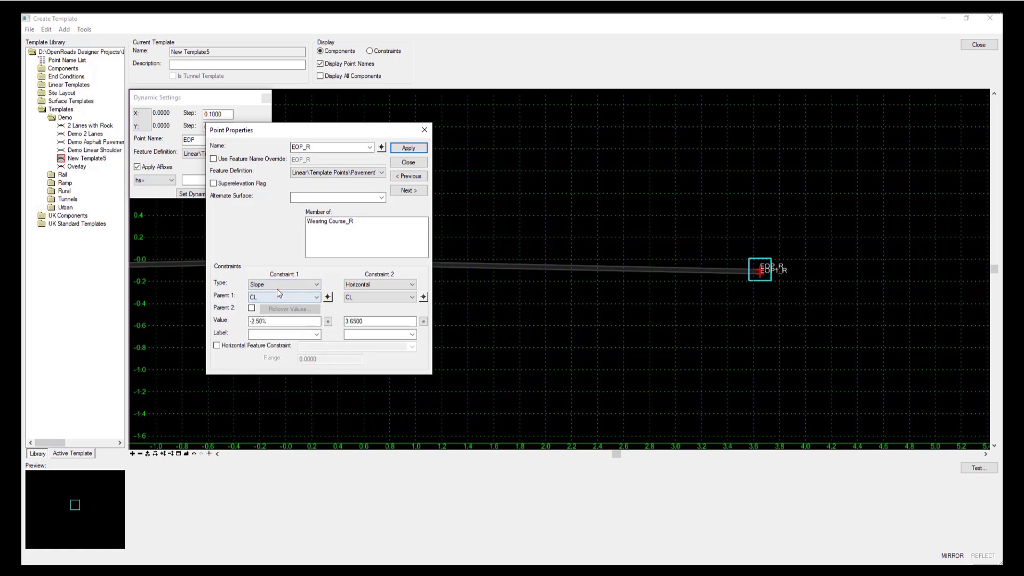
click(415, 149)
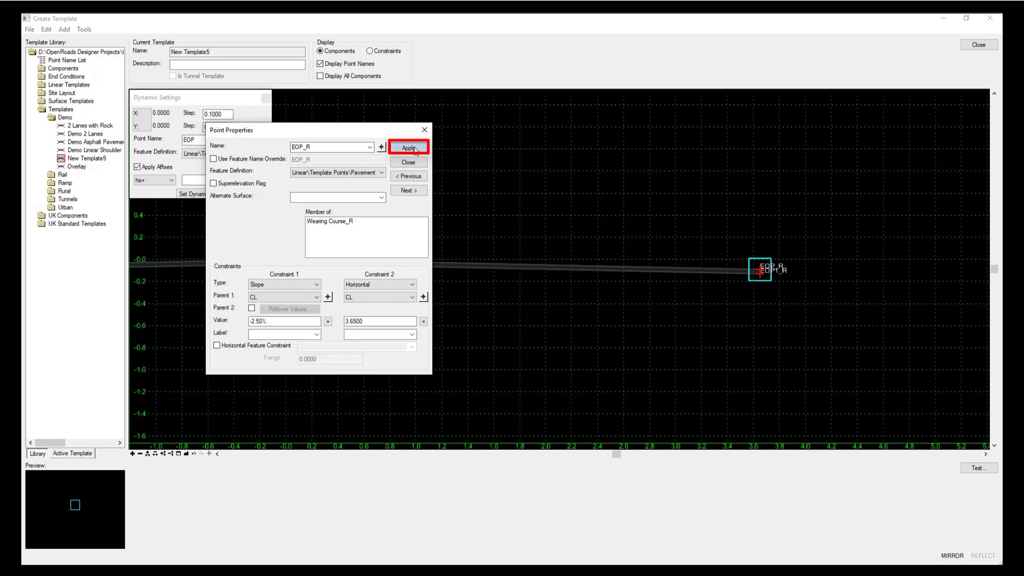
Step: Close Point Properties, zoom out, and turn off Display Point Names
click(409, 162)
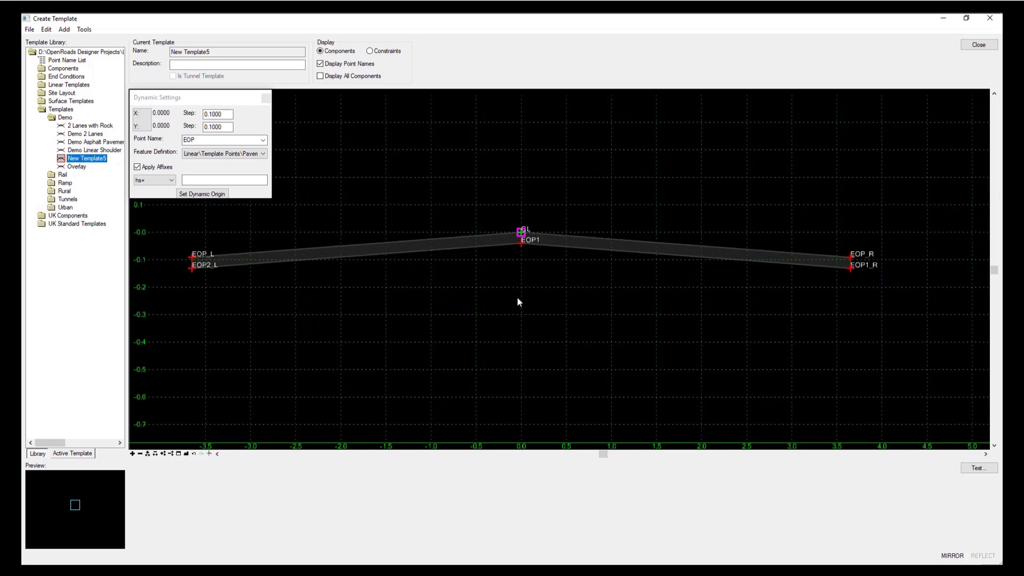
scroll(565, 321, down, 1)
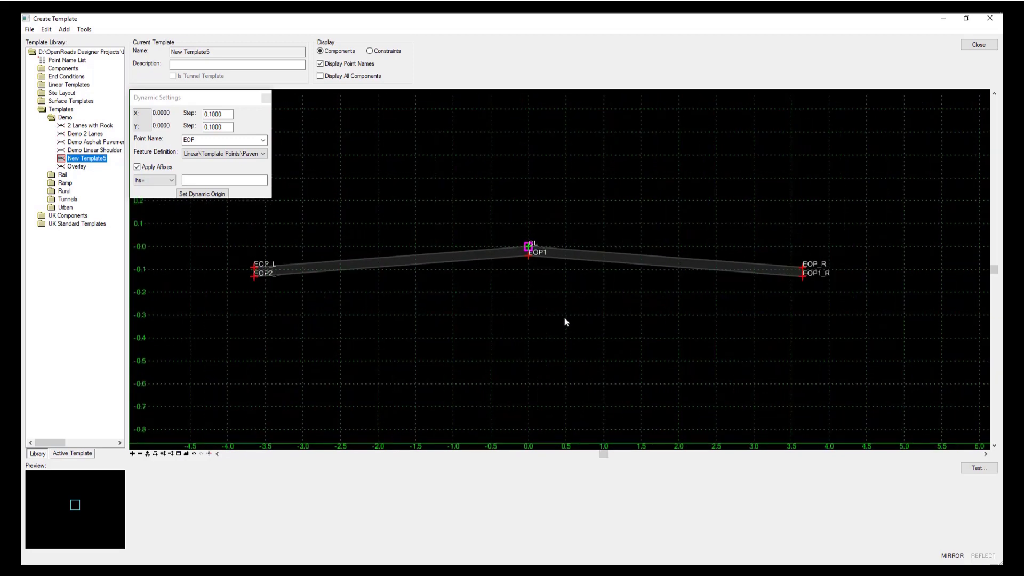
scroll(565, 321, down, 1)
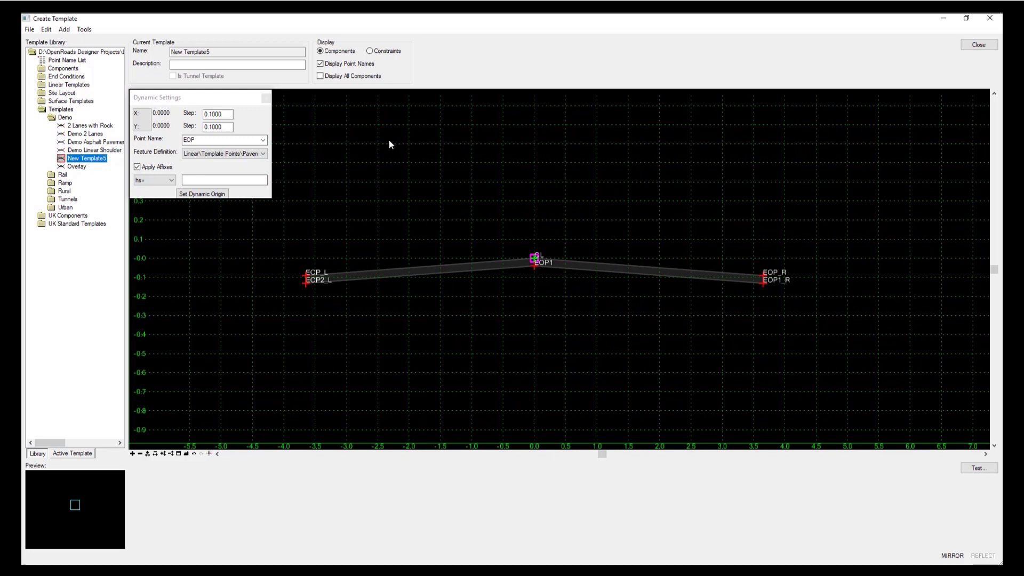
click(320, 63)
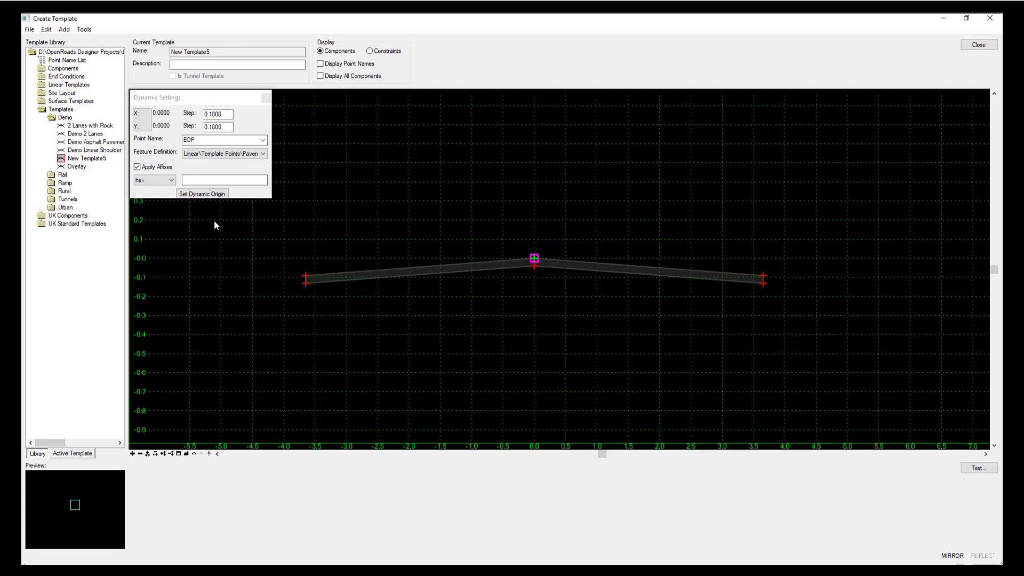
Step: Drag Kerb and Gutter Type 1 from Components > Kerbs onto the template
click(43, 68)
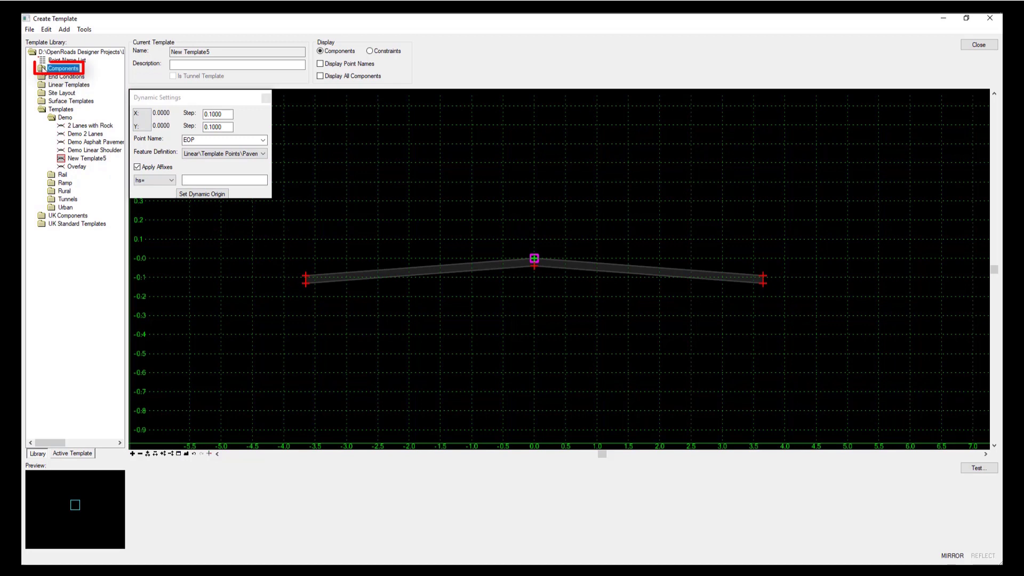
double_click(42, 68)
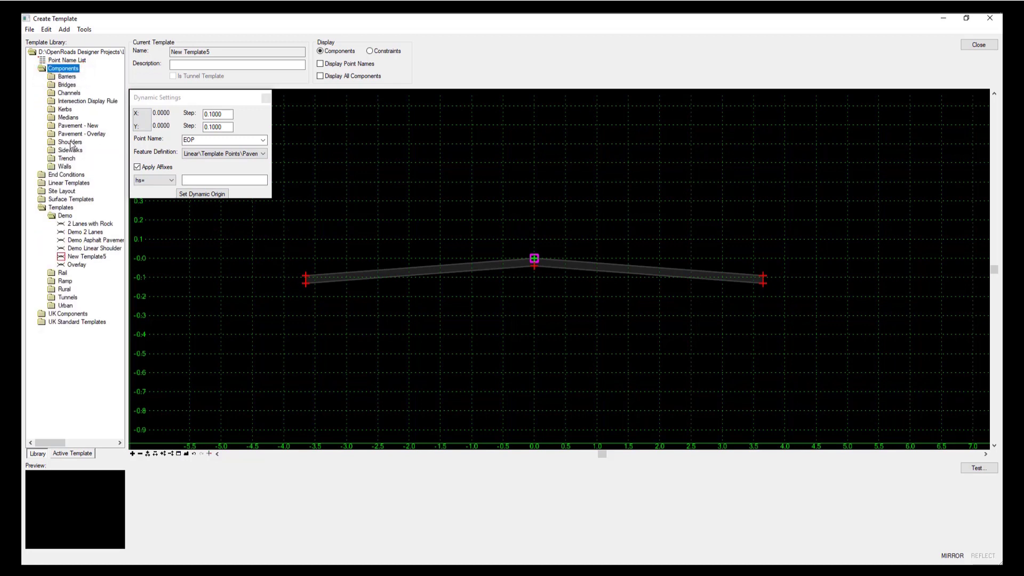
double_click(54, 110)
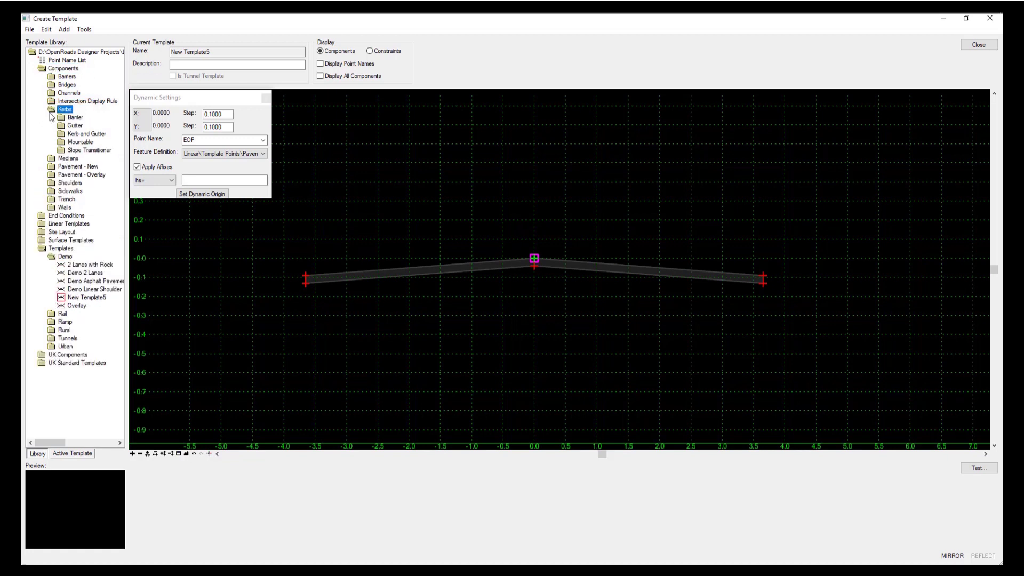
double_click(64, 134)
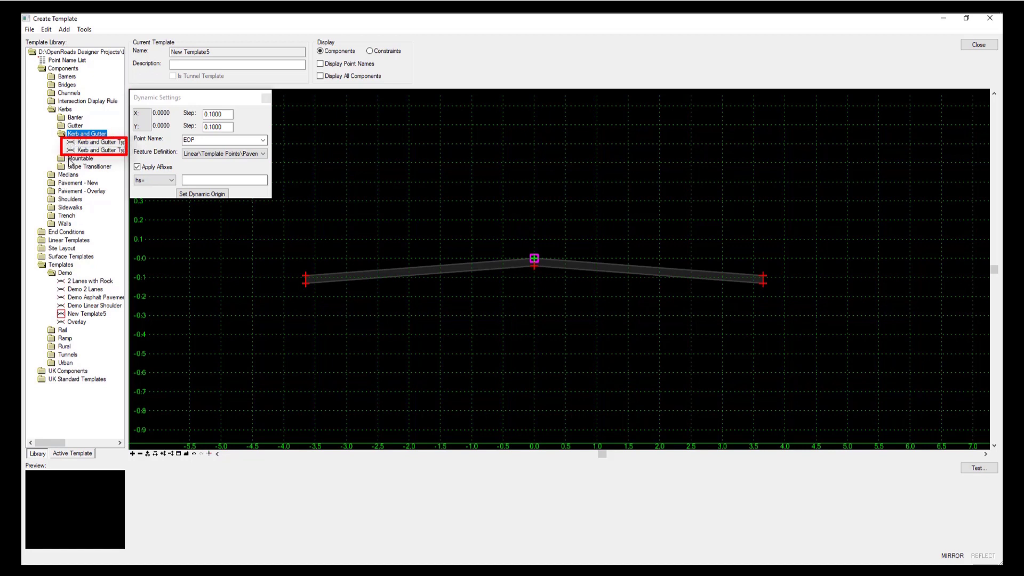
click(81, 143)
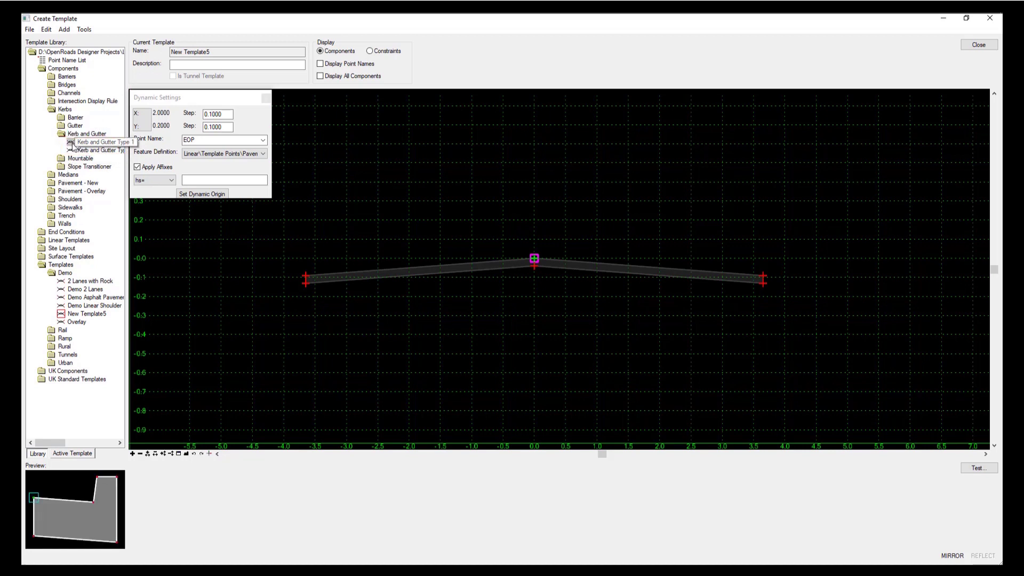
drag(71, 143, 761, 265)
Step: With Mirror on, attach the kerbs to both pavement edge points
right_click(761, 265)
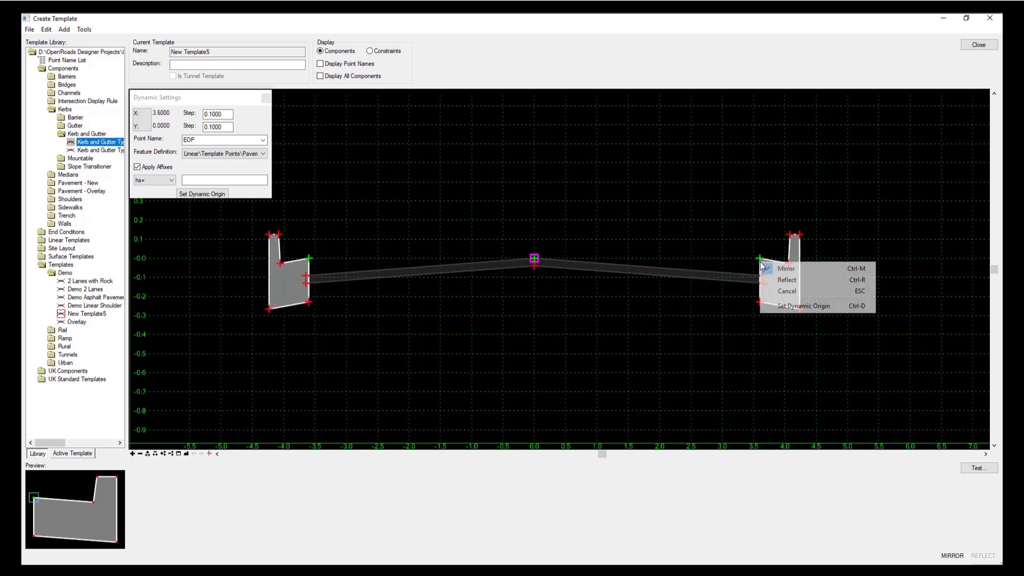
click(808, 273)
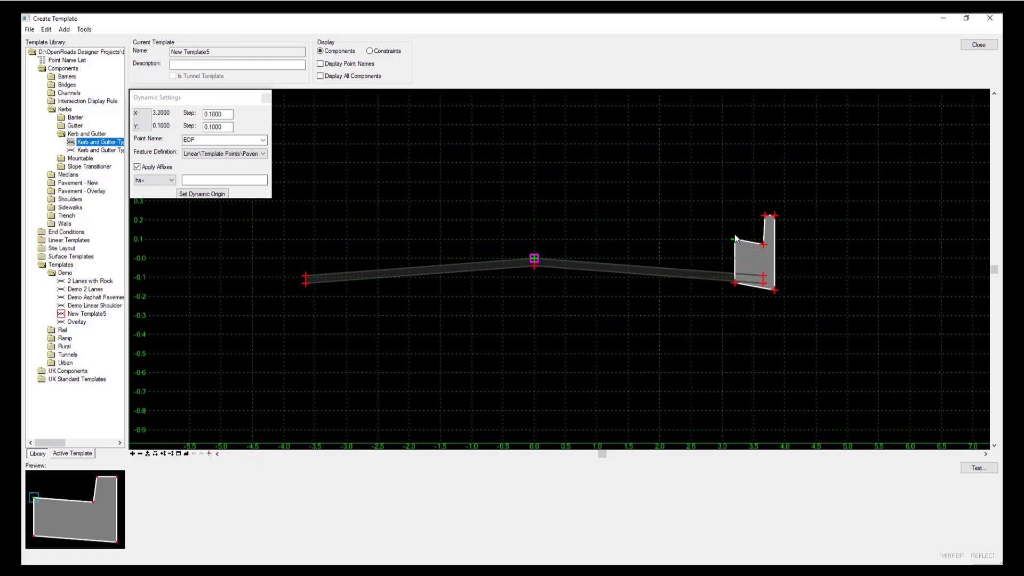
right_click(735, 238)
click(764, 237)
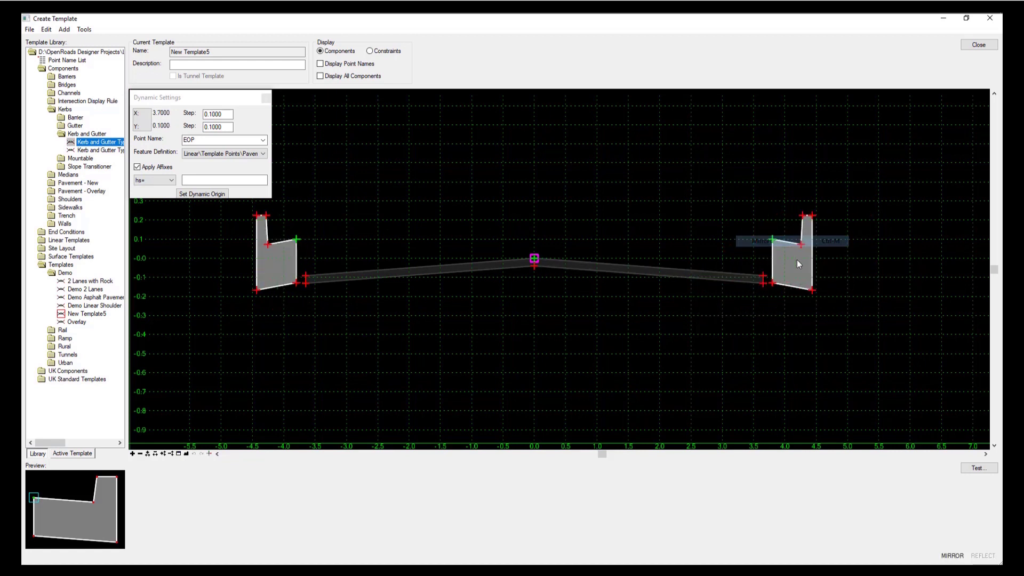
click(763, 277)
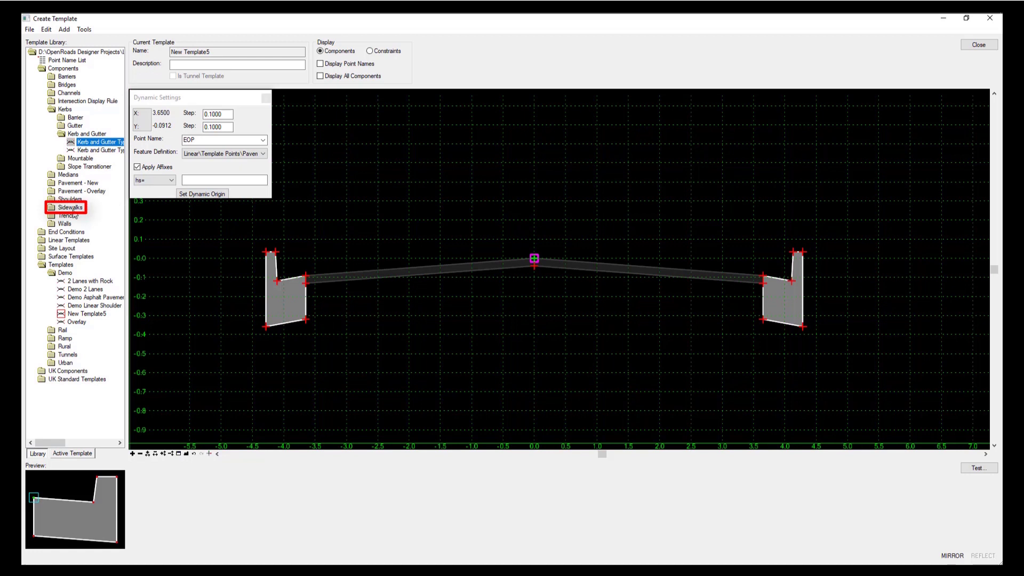
Step: Drag Sidewalk w/ Buffers from Components > Sidewalks onto the kerb's outer point, mirrored
double_click(53, 207)
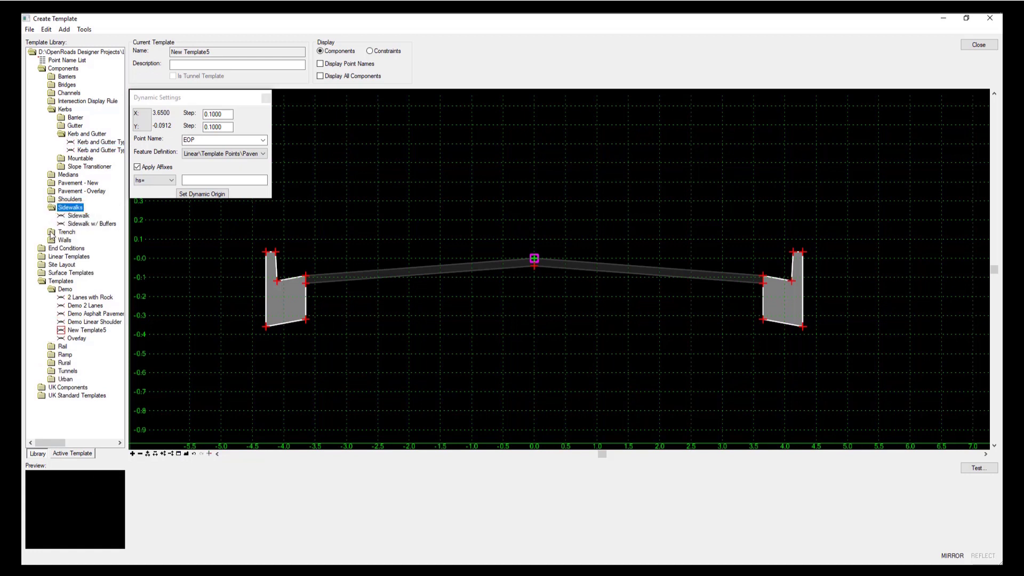
drag(61, 224, 805, 255)
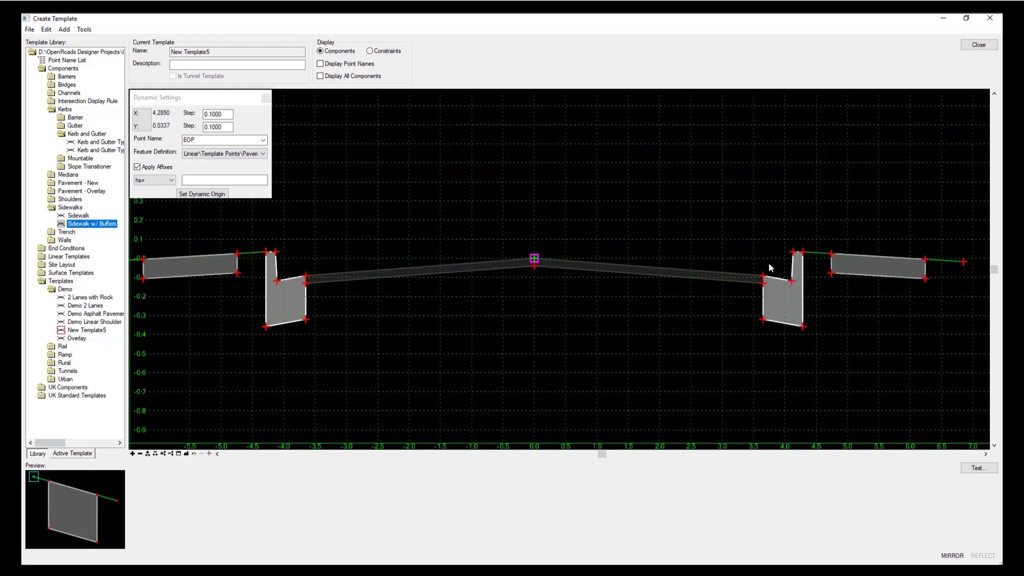
scroll(714, 253, down, 2)
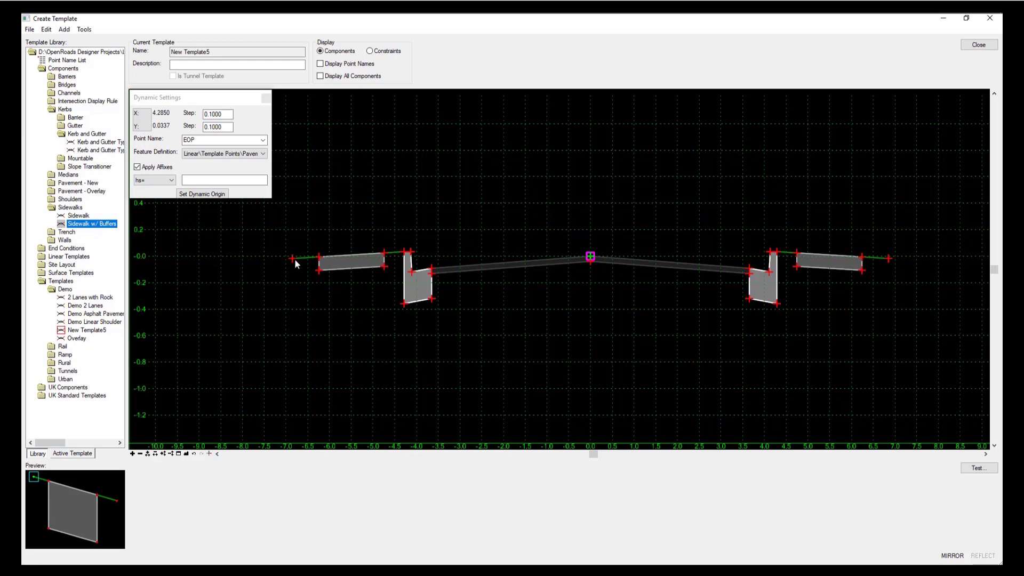
Step: Attach a Cut 2:1 end condition, mirror off and reflected, to the template's left outer point
double_click(42, 250)
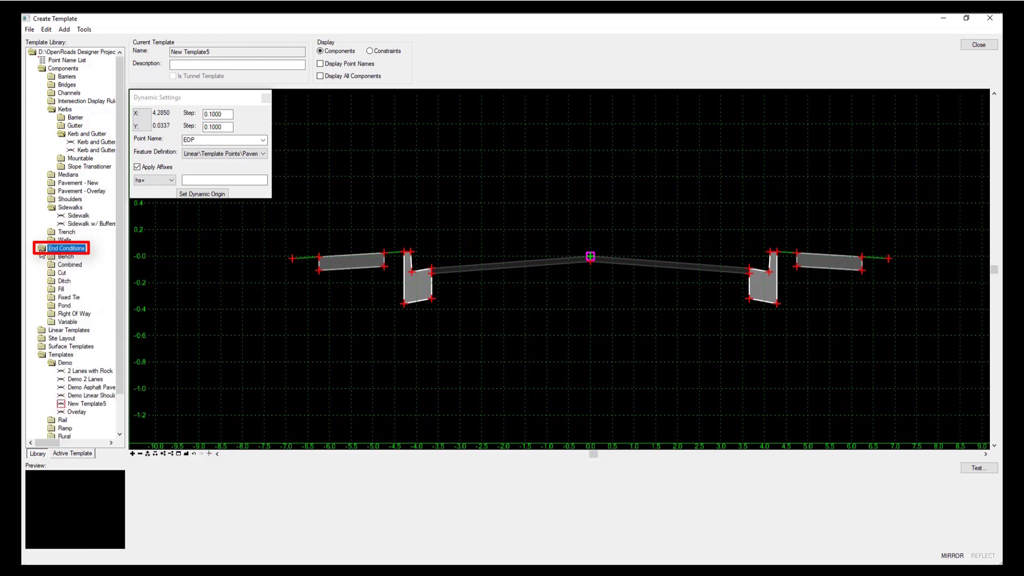
double_click(58, 272)
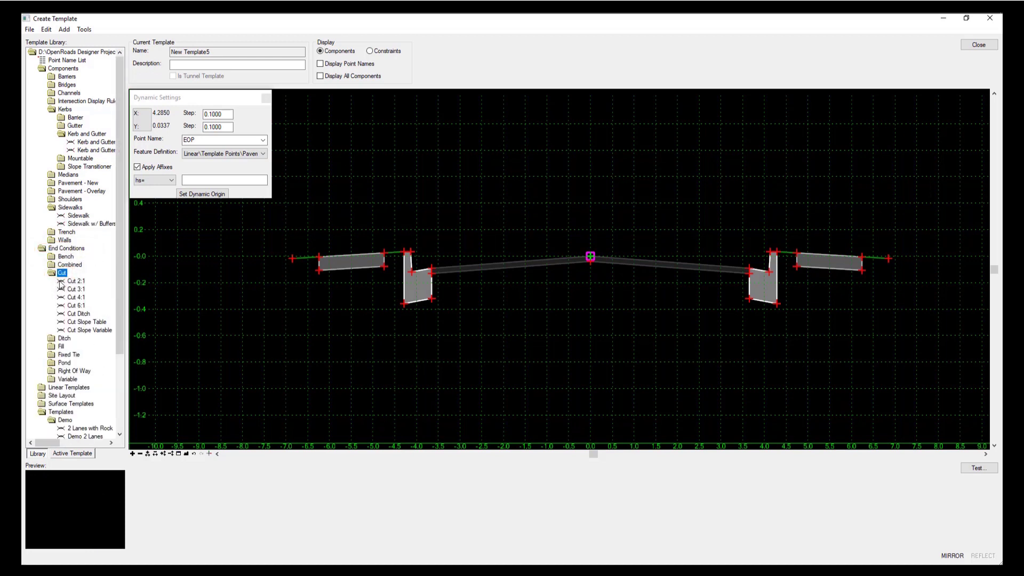
click(61, 283)
drag(61, 284, 489, 323)
right_click(487, 324)
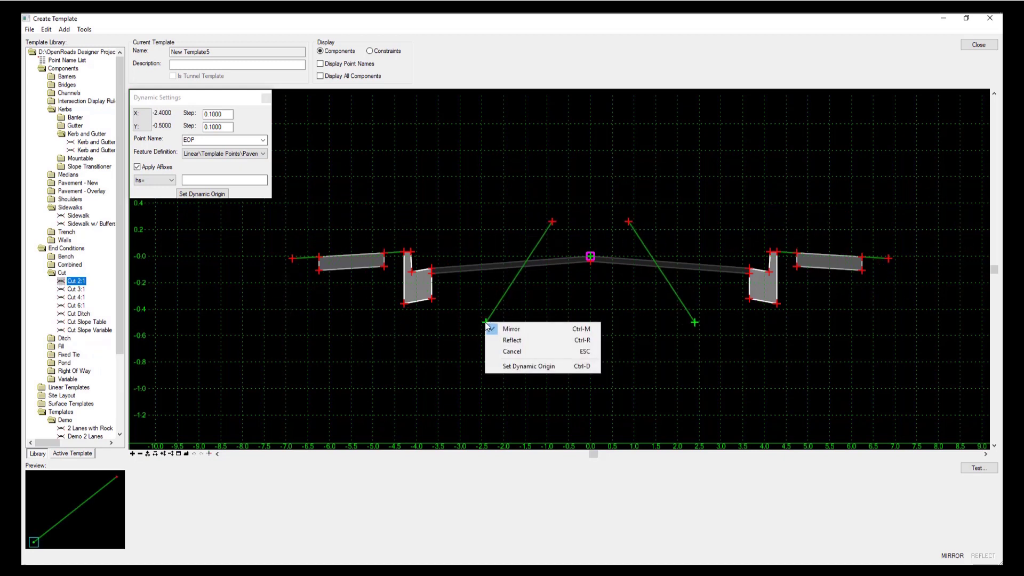
click(492, 327)
right_click(498, 308)
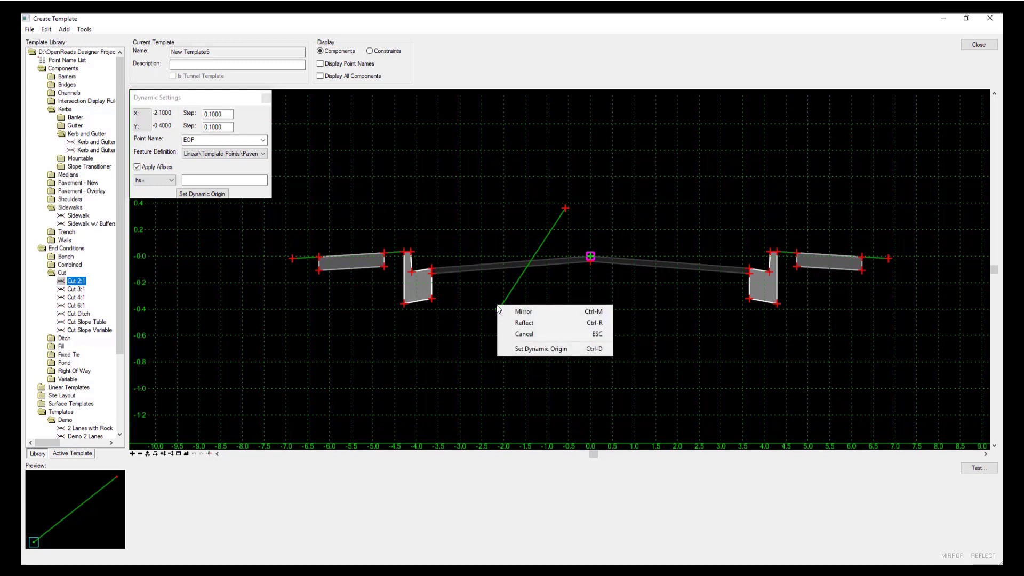
click(523, 325)
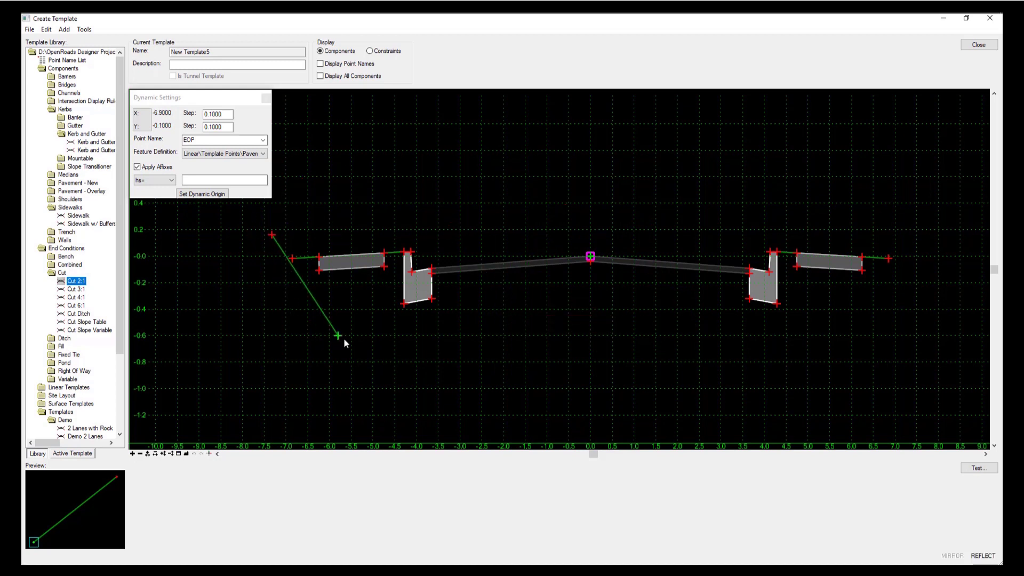
scroll(341, 338, down, 1)
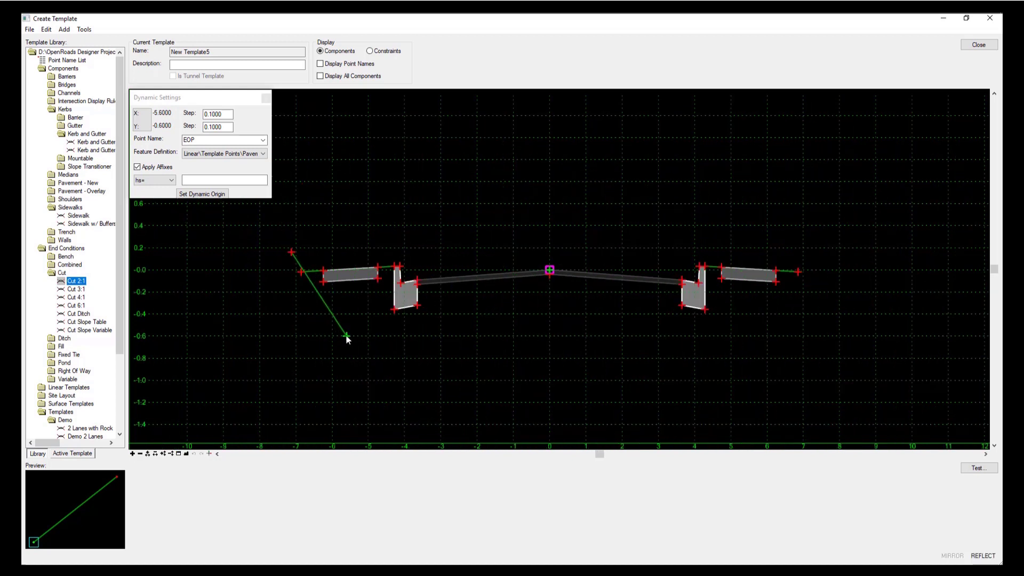
click(300, 272)
Step: Attach Fill 2:1 at the left outer point, plus Cut Ditch (reflect off) and Fill 3:1 at the right
double_click(61, 346)
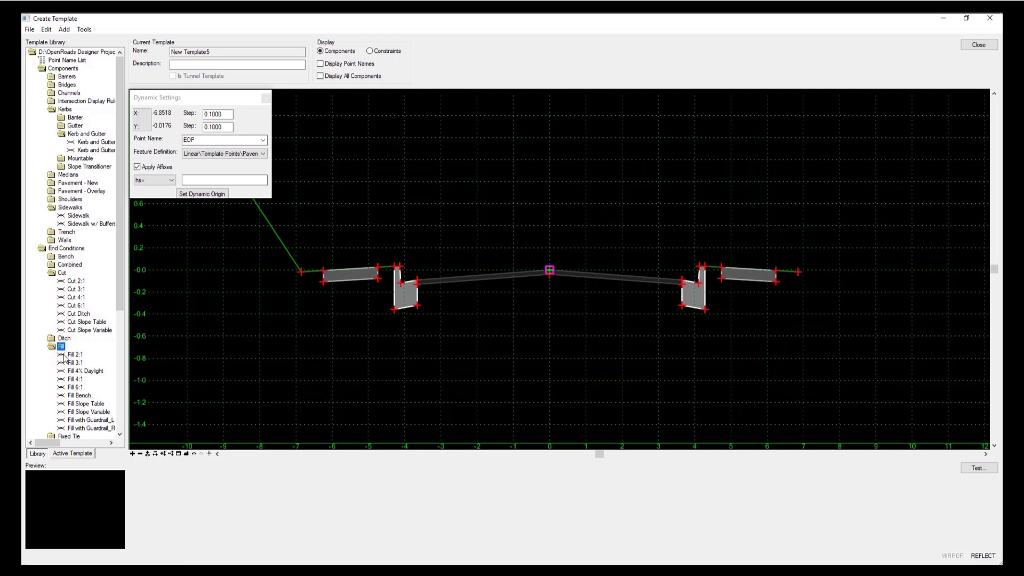
drag(64, 355, 300, 273)
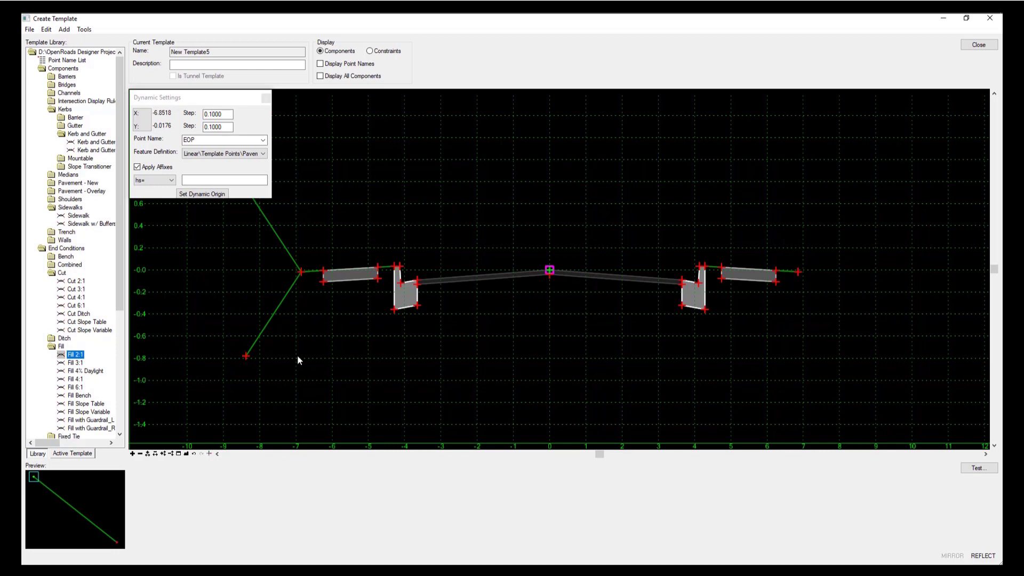
drag(60, 315, 674, 315)
right_click(674, 314)
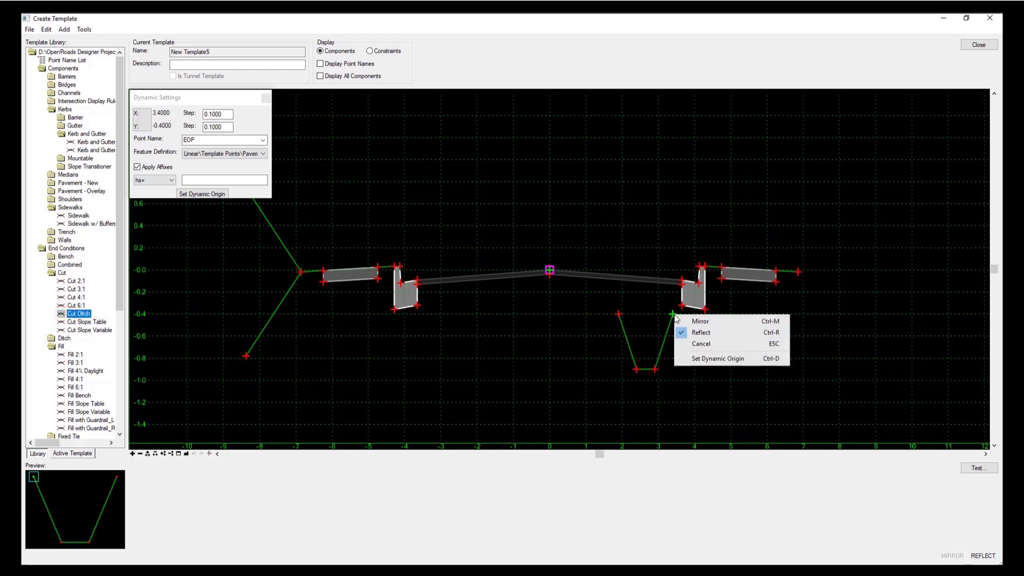
click(699, 332)
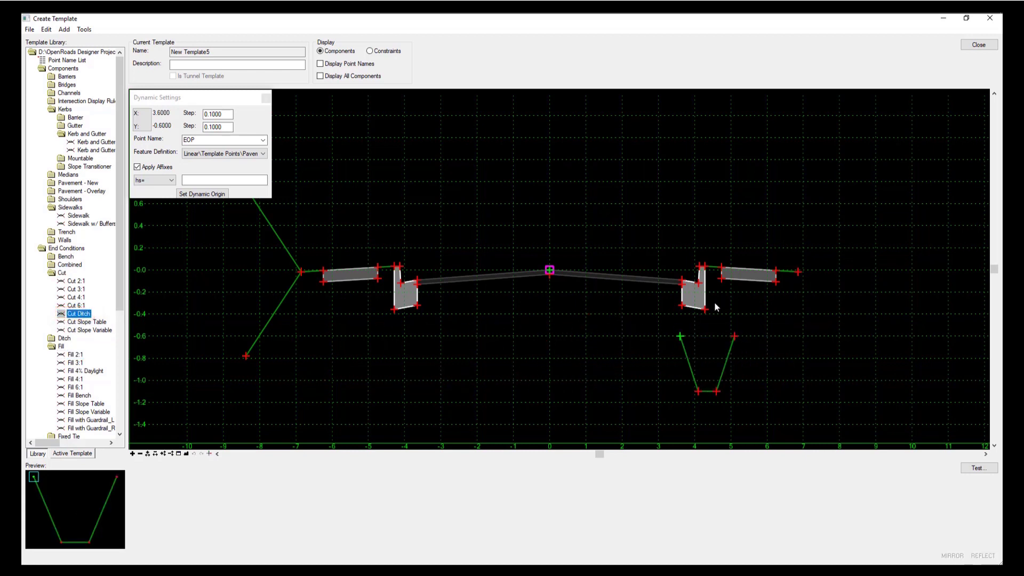
click(798, 272)
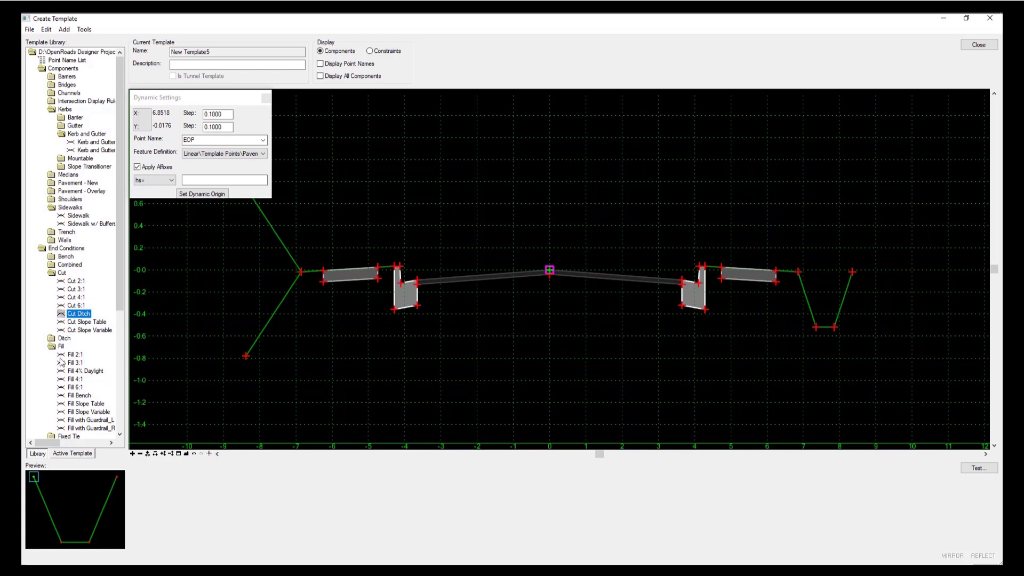
drag(75, 363, 798, 273)
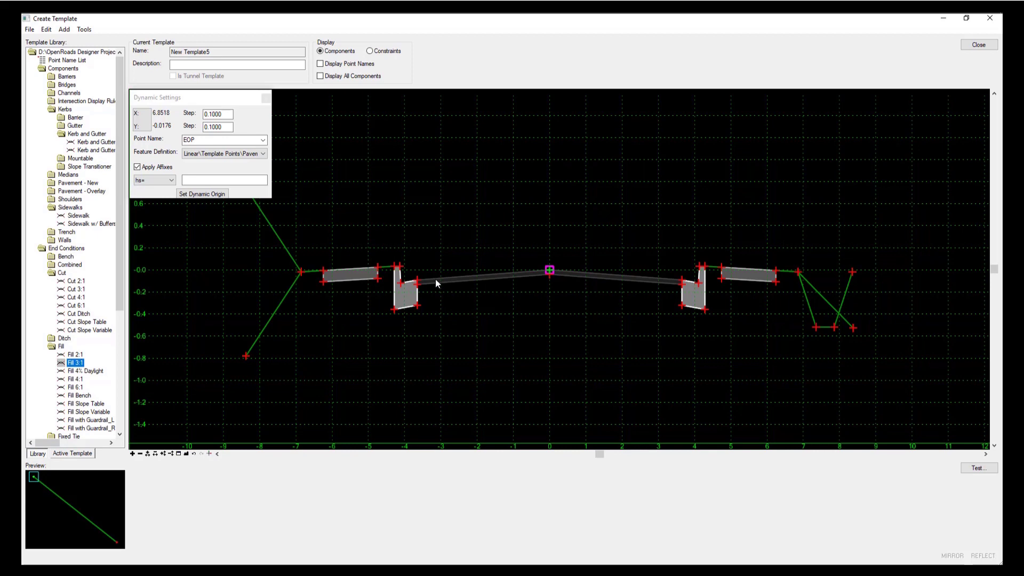
Step: Assign the Template Points Pavement feature definition to point EOP_L
mouse_move(429, 282)
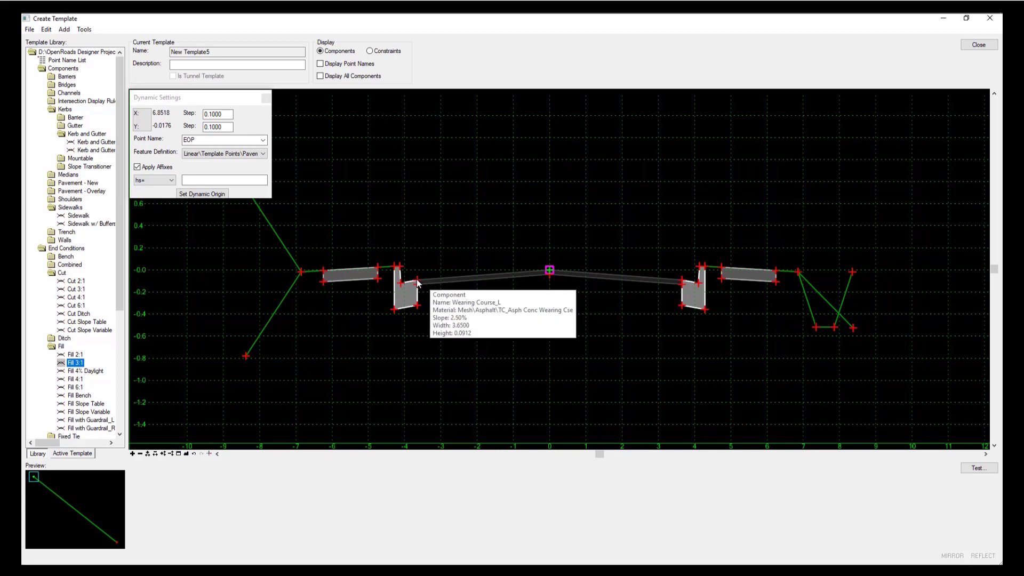
click(417, 281)
double_click(417, 281)
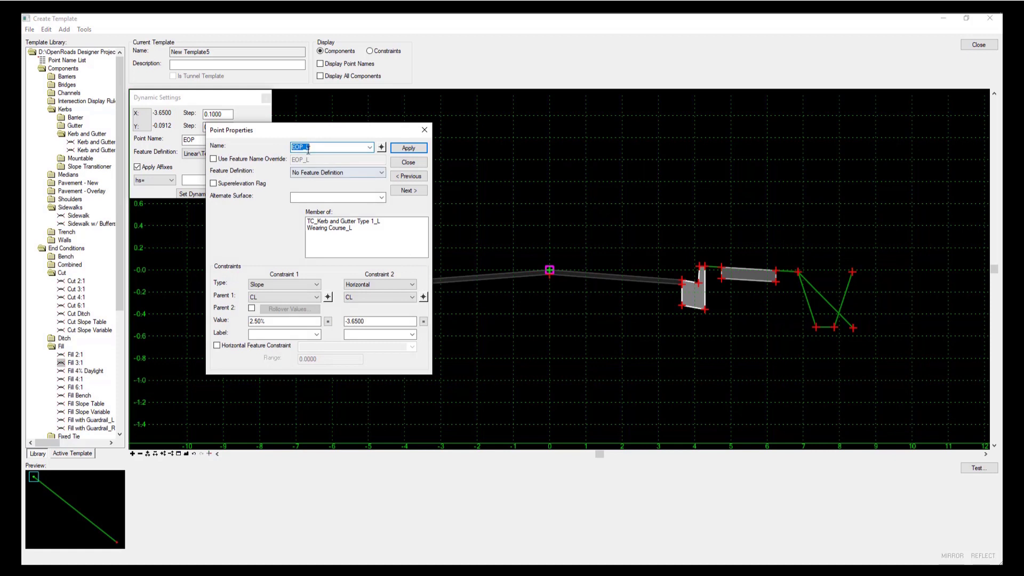
click(379, 172)
click(297, 191)
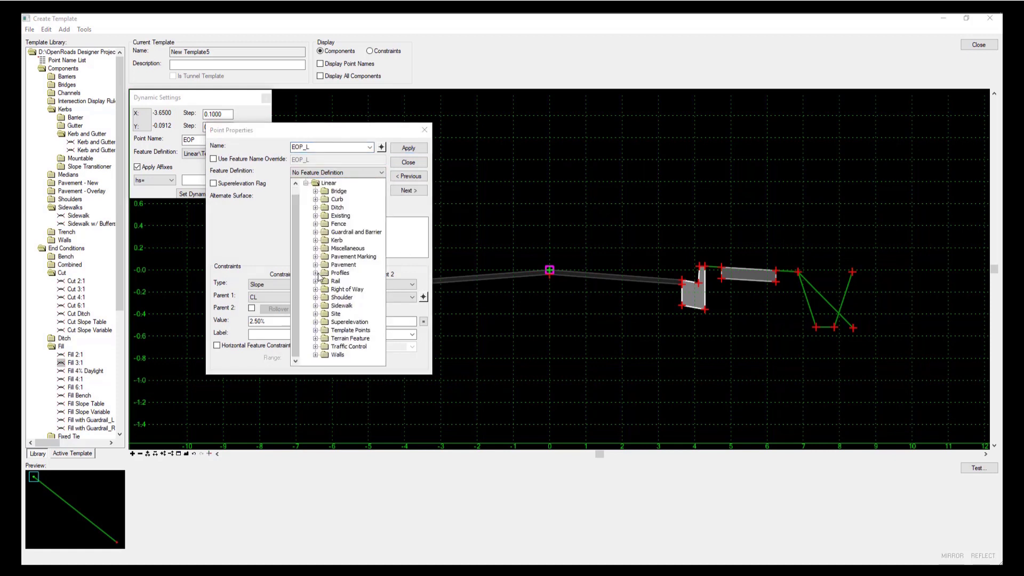
click(315, 265)
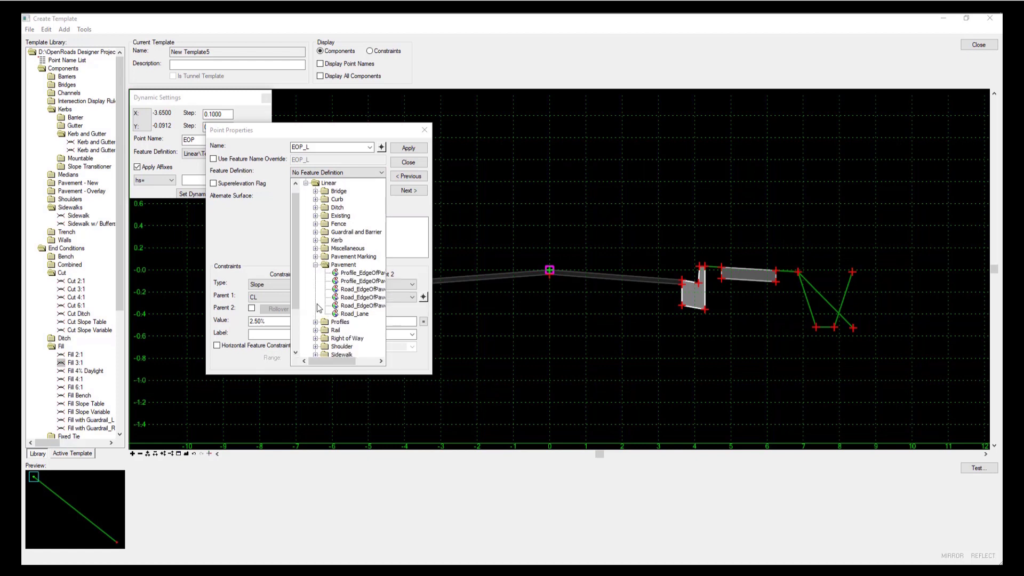
scroll(320, 312, down, 3)
click(315, 322)
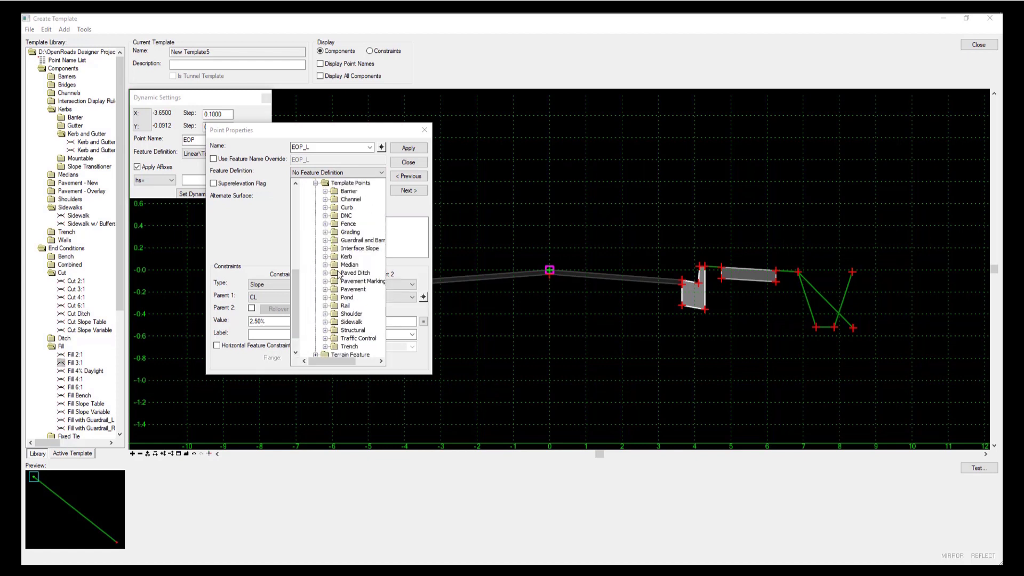
click(325, 289)
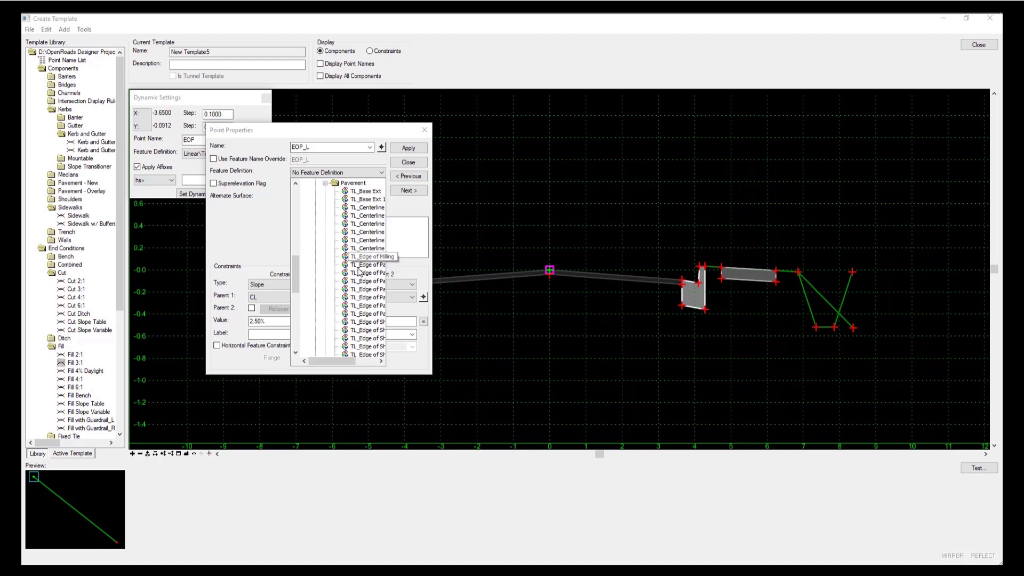
click(358, 274)
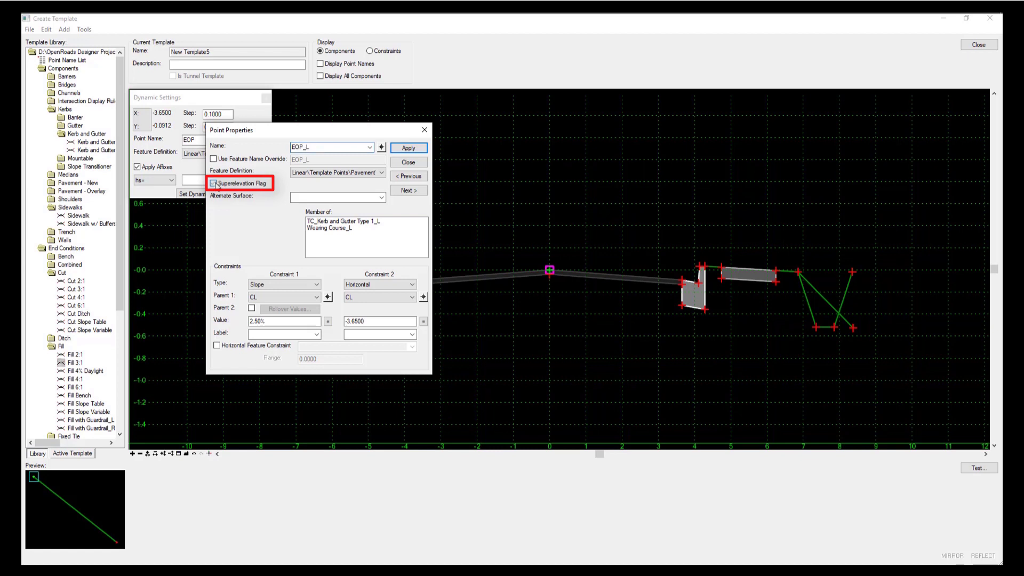
Step: Tick the Superelevation Flag on EOP_L, CL and EOP_R, then close each point's properties
click(215, 184)
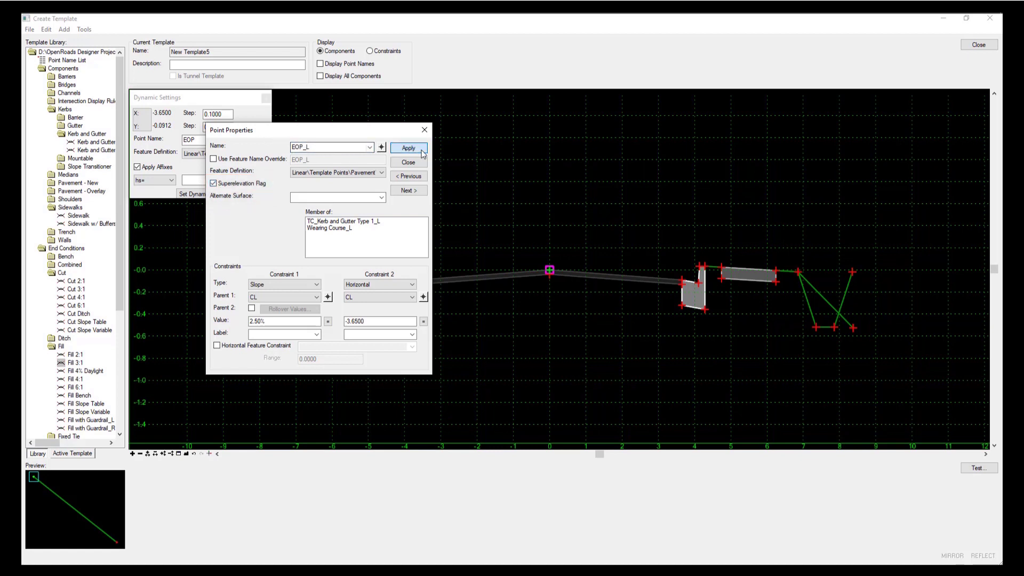
drag(346, 132, 308, 132)
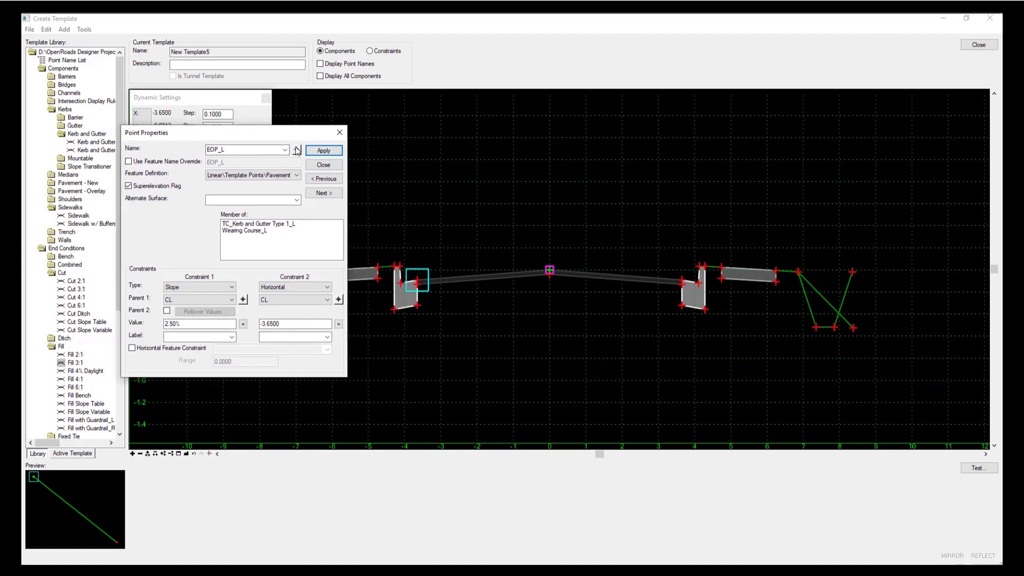
click(370, 148)
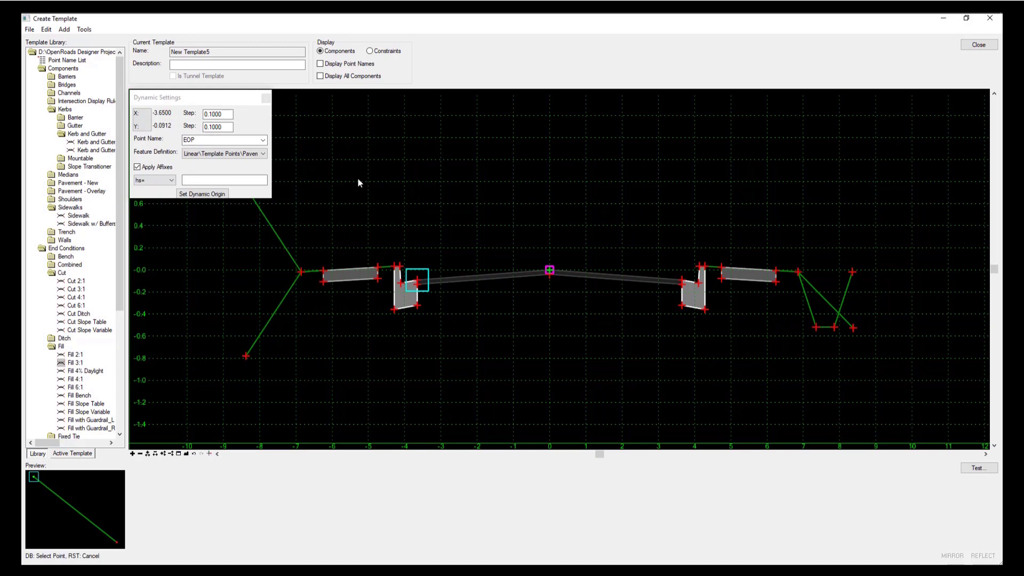
click(549, 270)
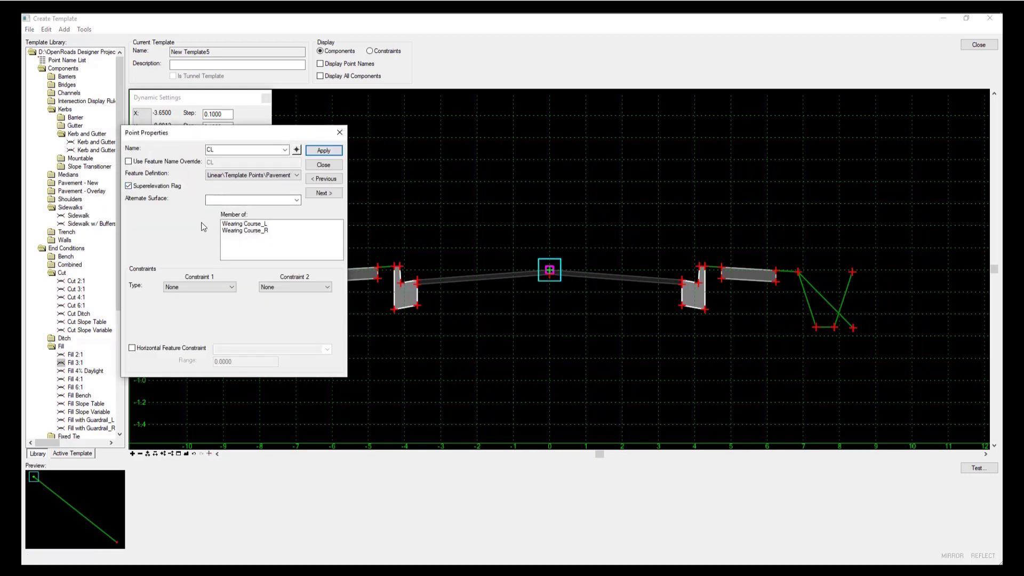
click(321, 152)
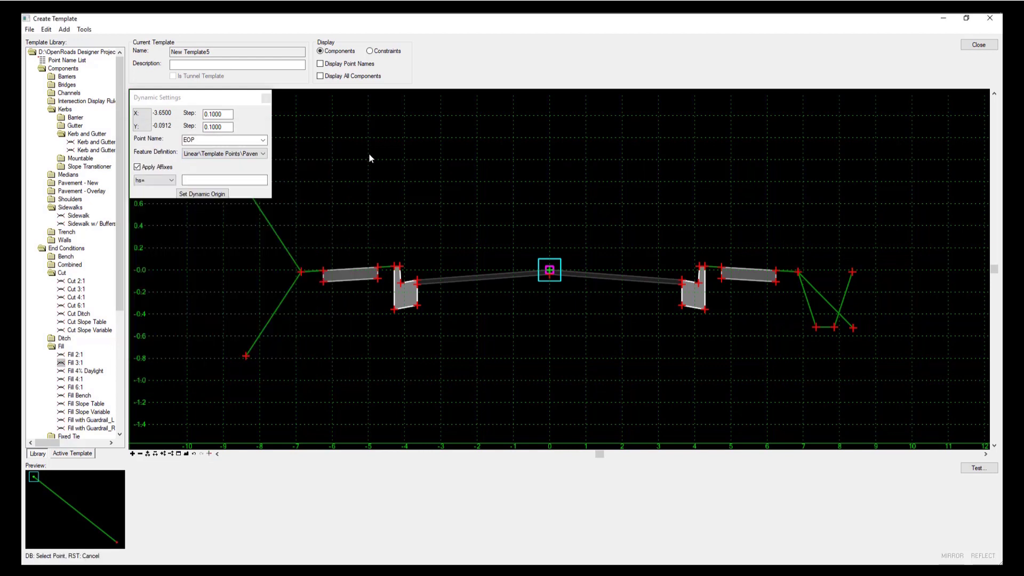
double_click(682, 282)
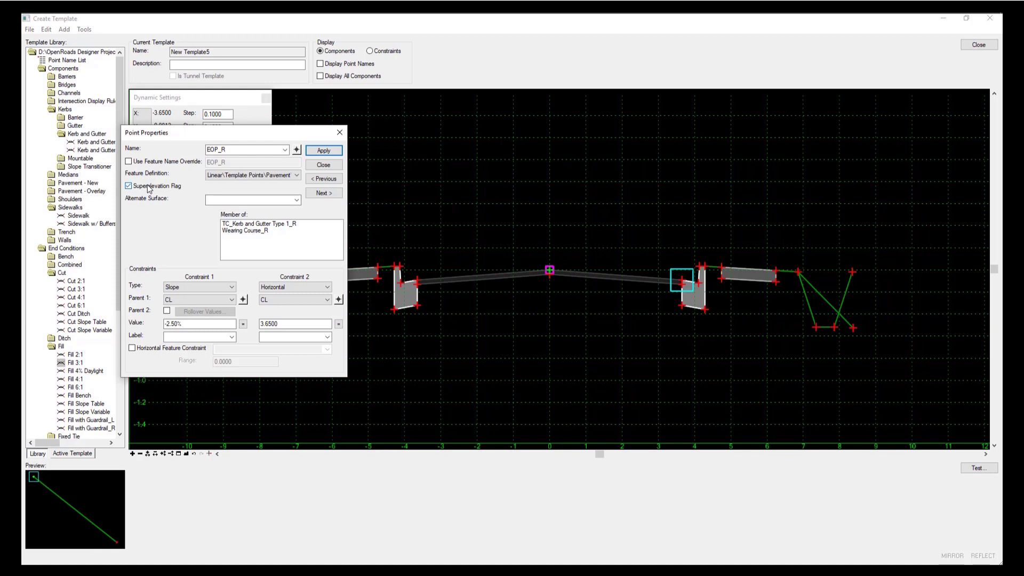
click(324, 151)
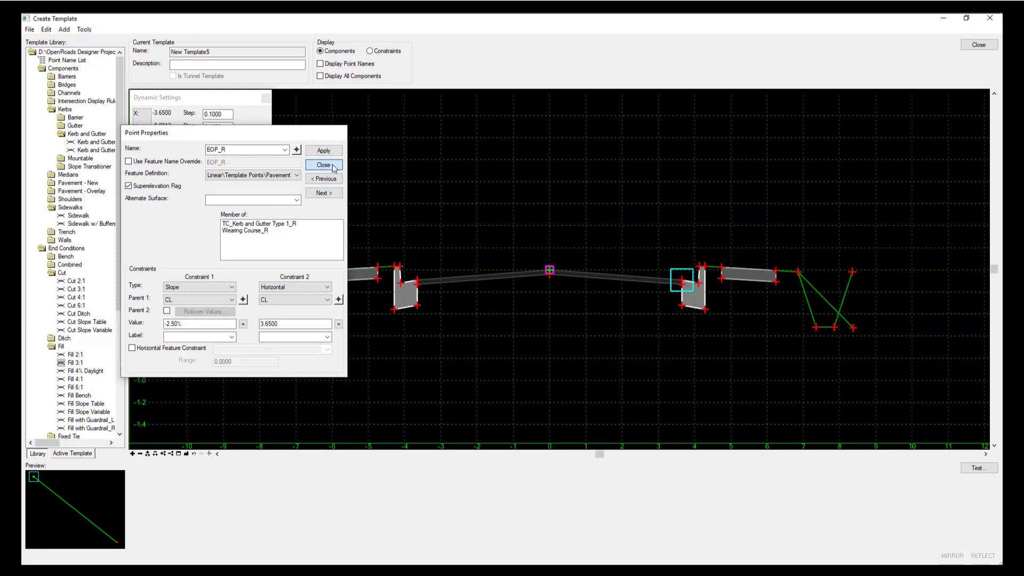
click(323, 165)
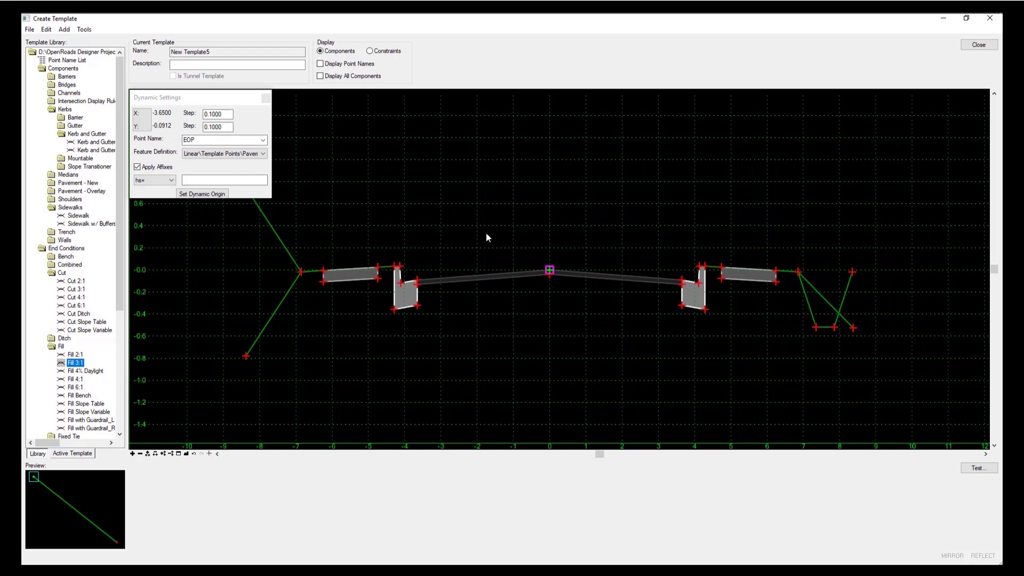
scroll(853, 283, up, 3)
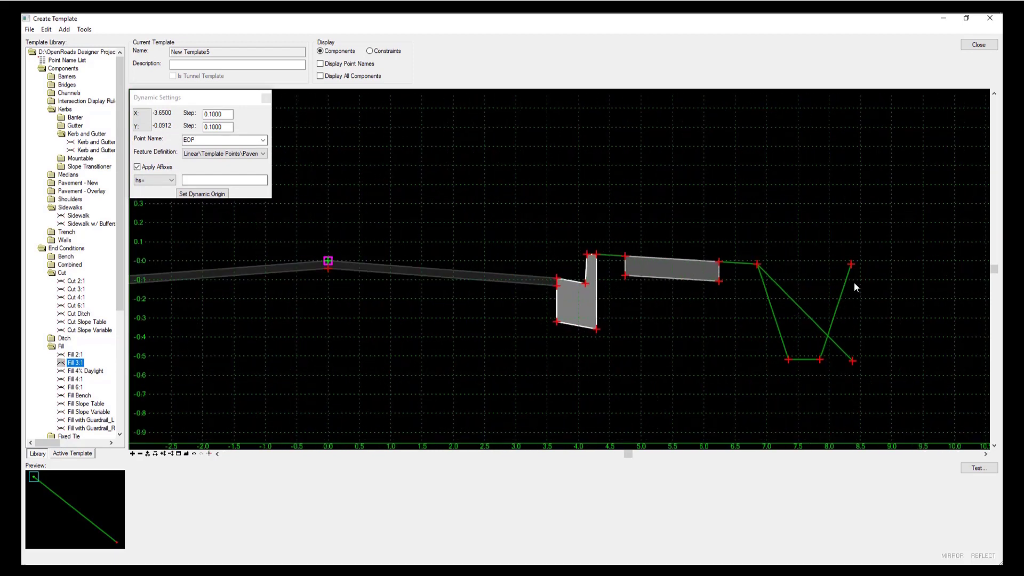
scroll(869, 337, up, 1)
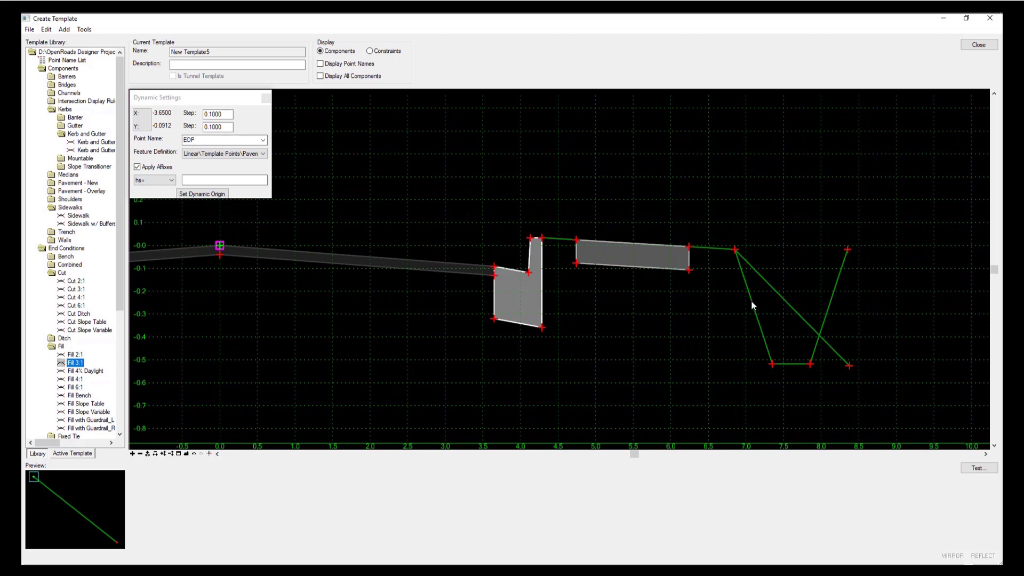
double_click(772, 363)
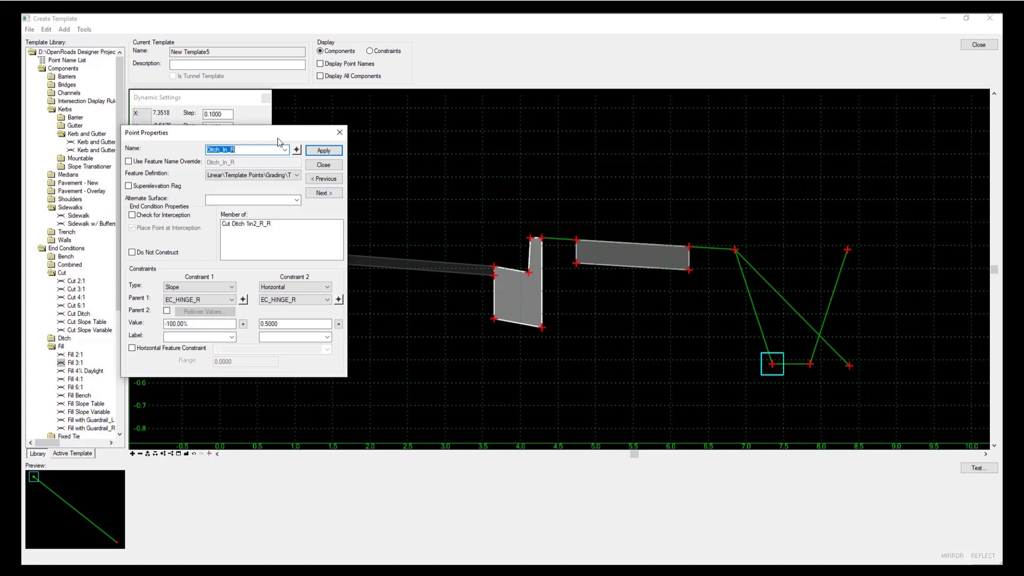
click(324, 165)
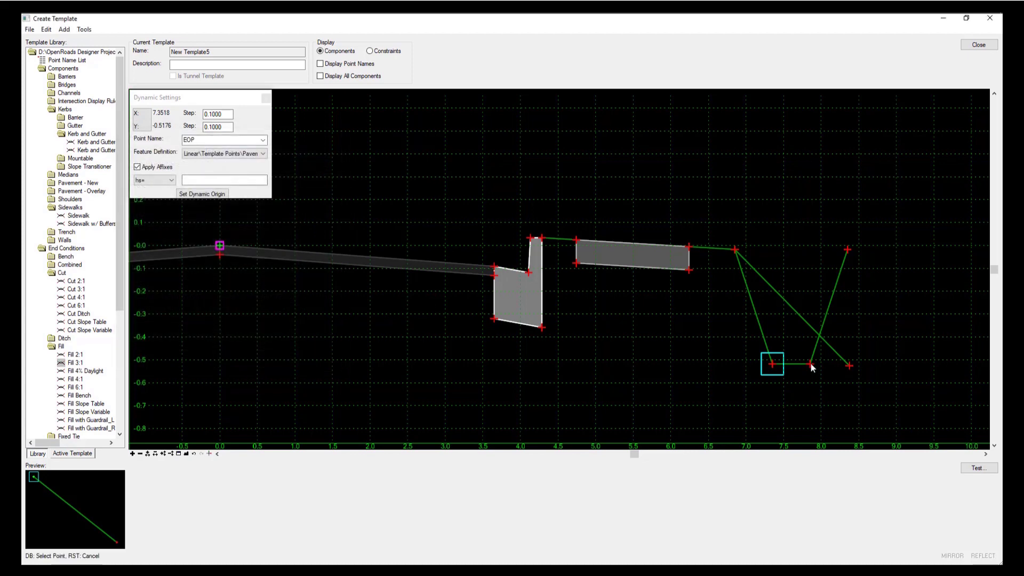
double_click(810, 363)
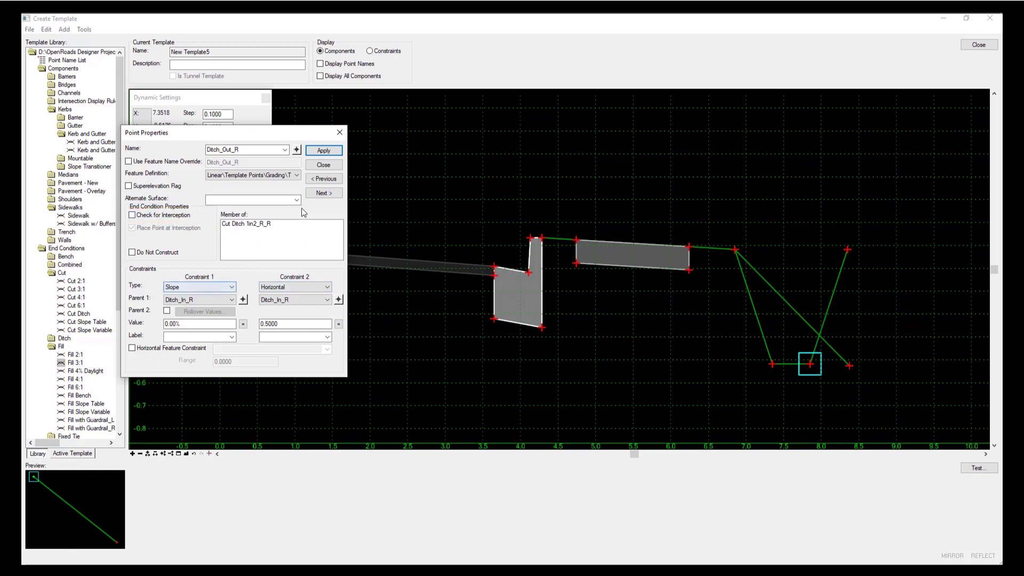
click(322, 165)
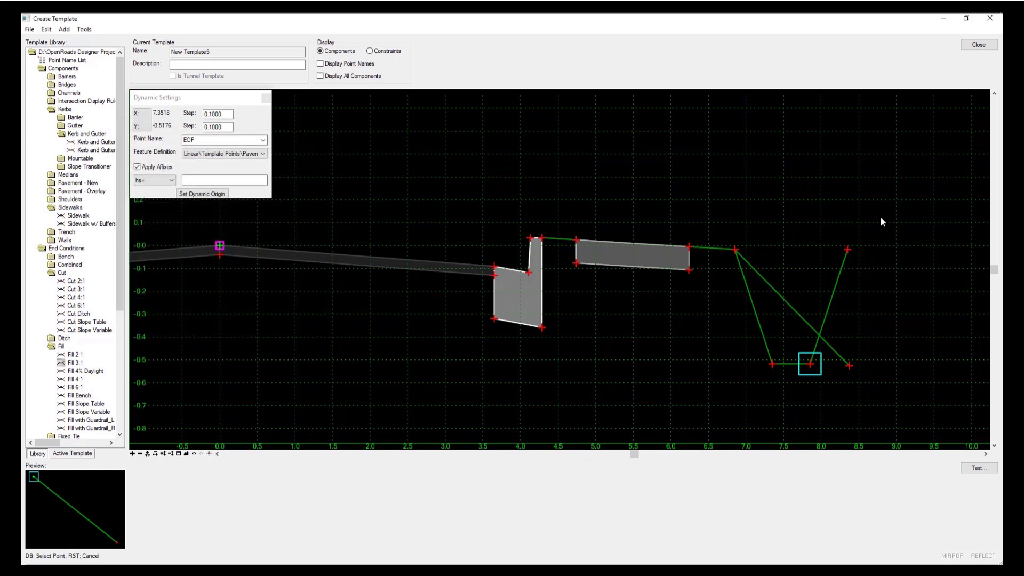
double_click(847, 250)
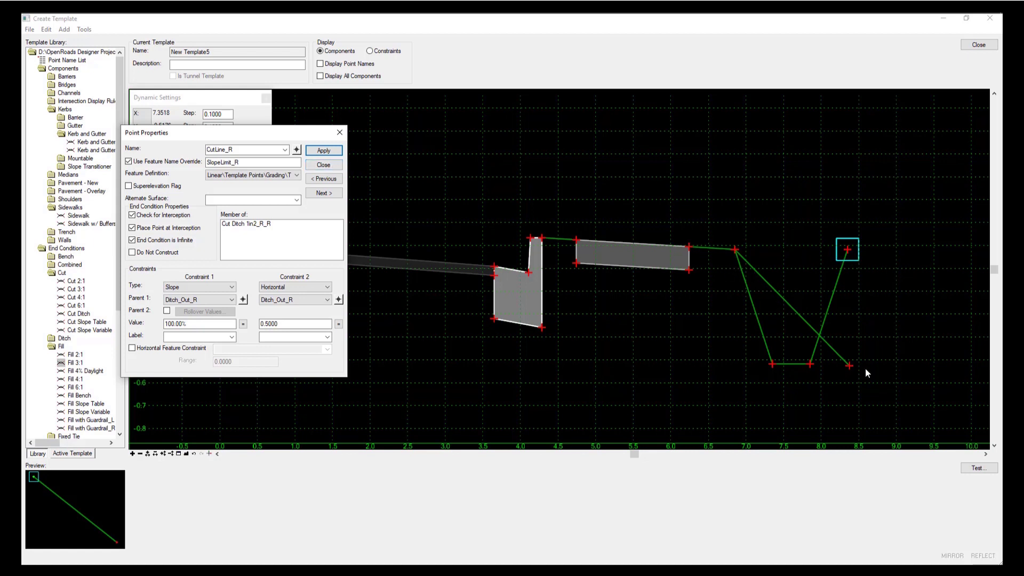
click(323, 165)
scroll(884, 344, down, 3)
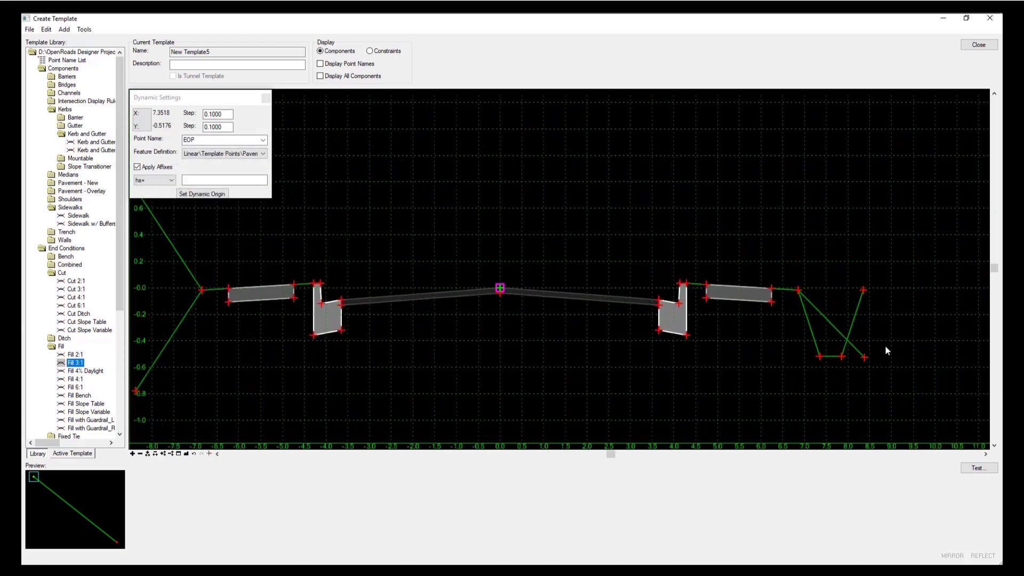
Step: Check end-condition priorities and set EC_HINGE_L to 2 for the cut slope, 5 for the fill
click(975, 468)
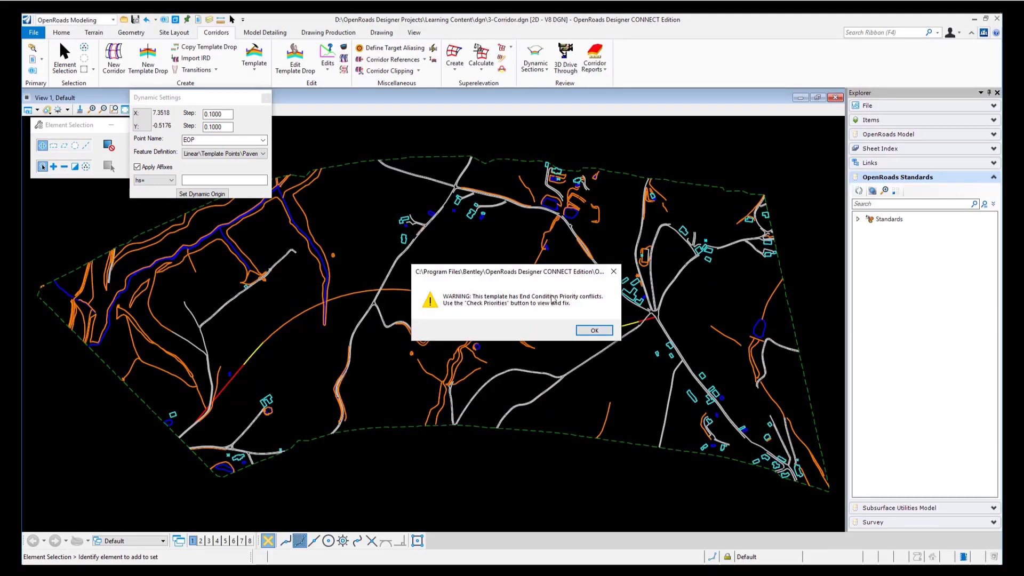
click(588, 330)
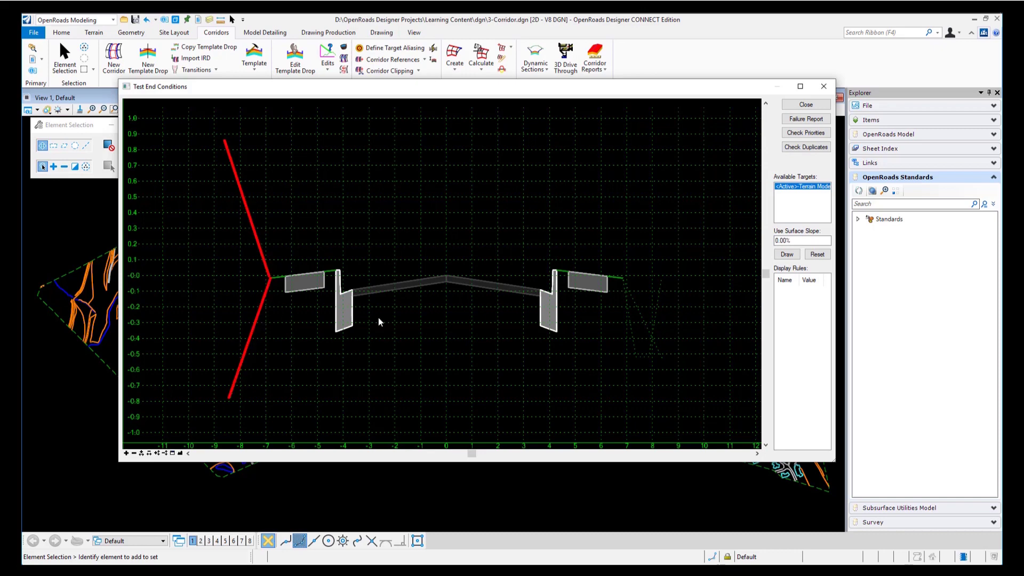
click(795, 133)
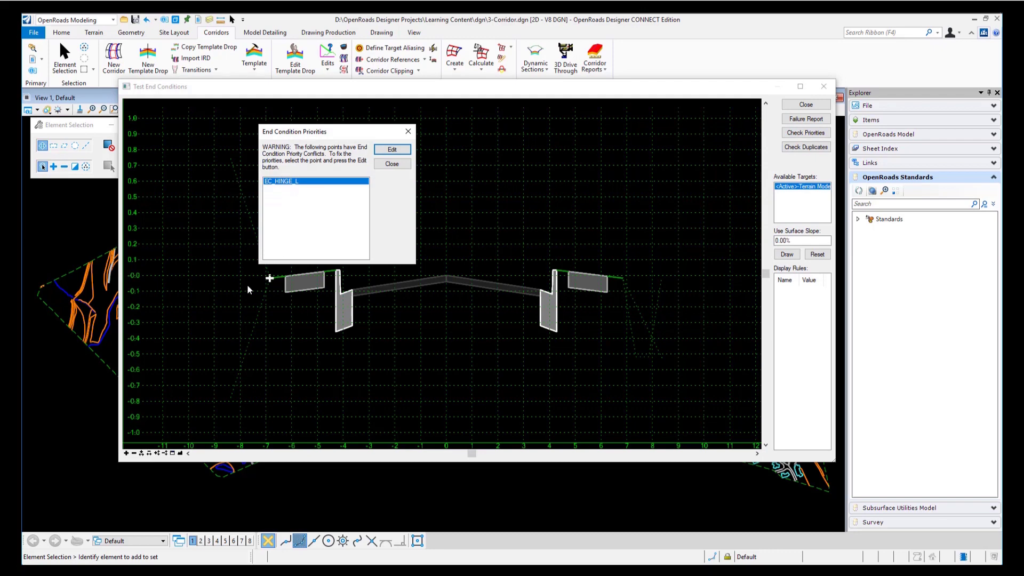
click(392, 150)
double_click(525, 244)
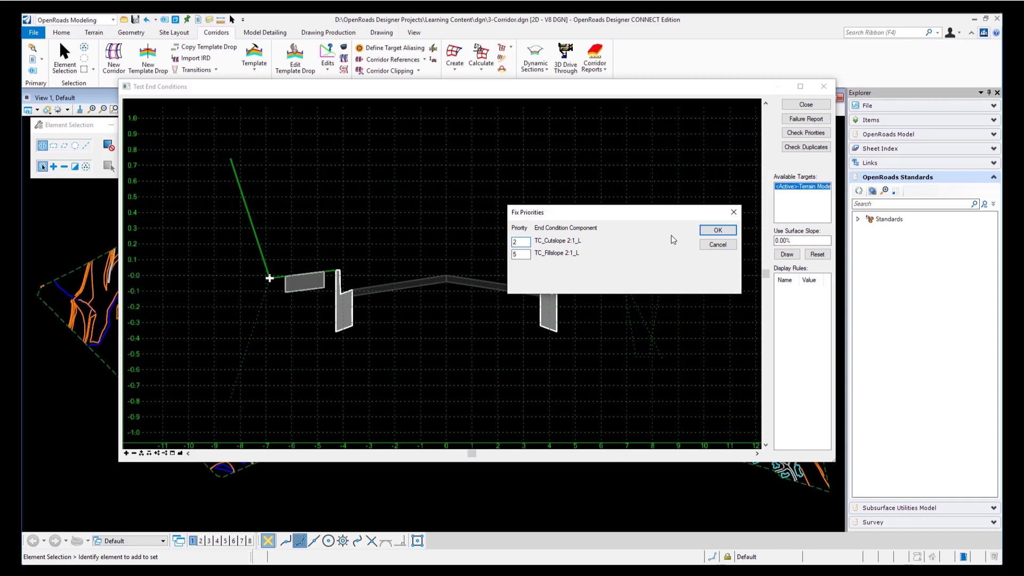
click(718, 229)
click(407, 164)
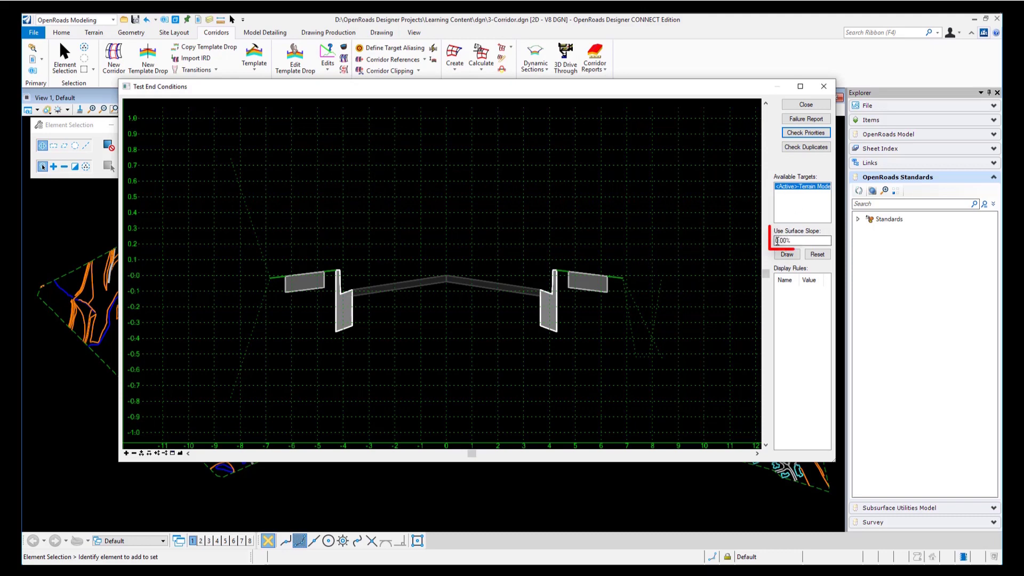
Step: Draw the end-condition test against a 2.00% surface slope, then close the test
click(777, 241)
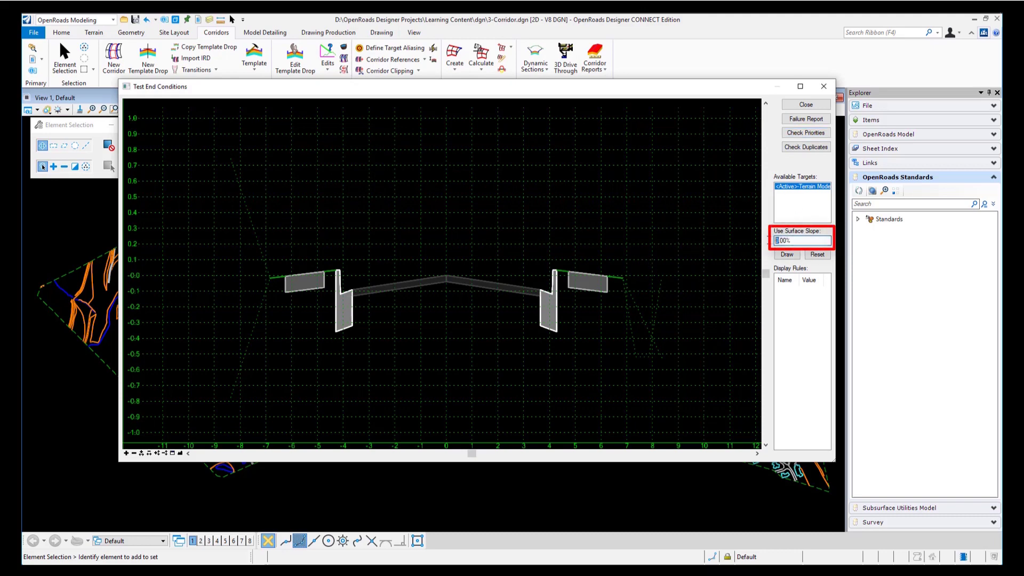
text(2)
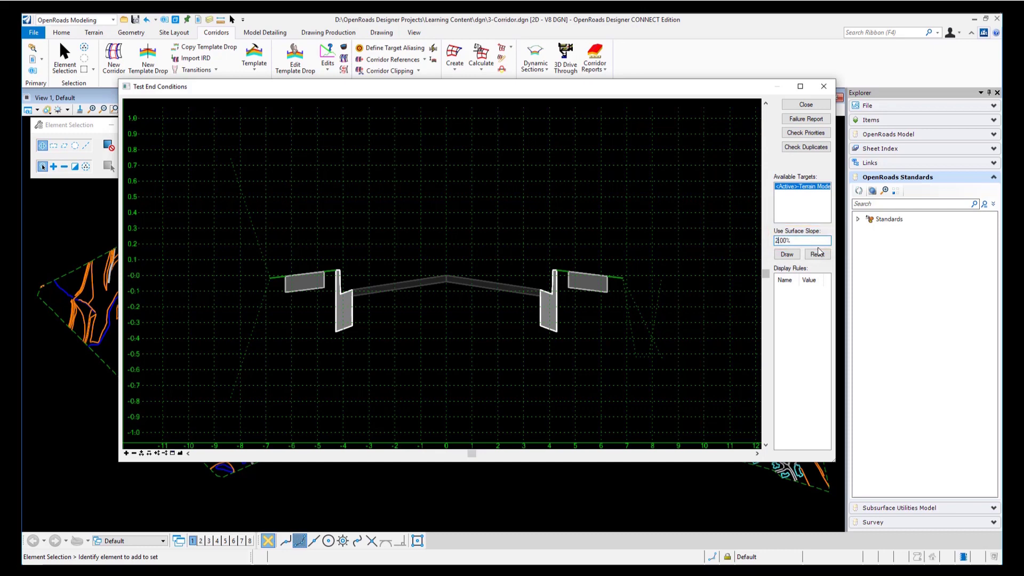
click(787, 254)
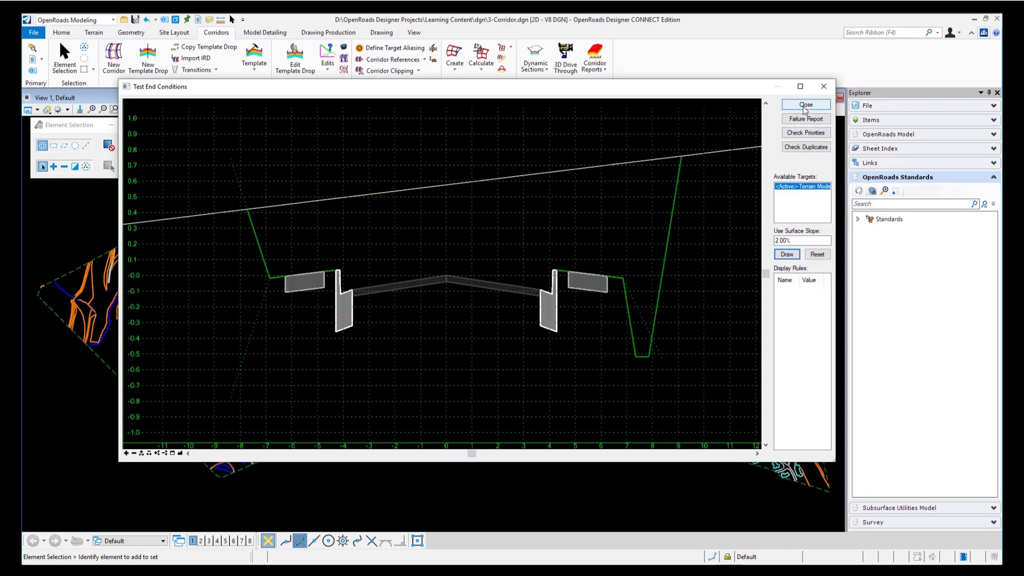
click(805, 105)
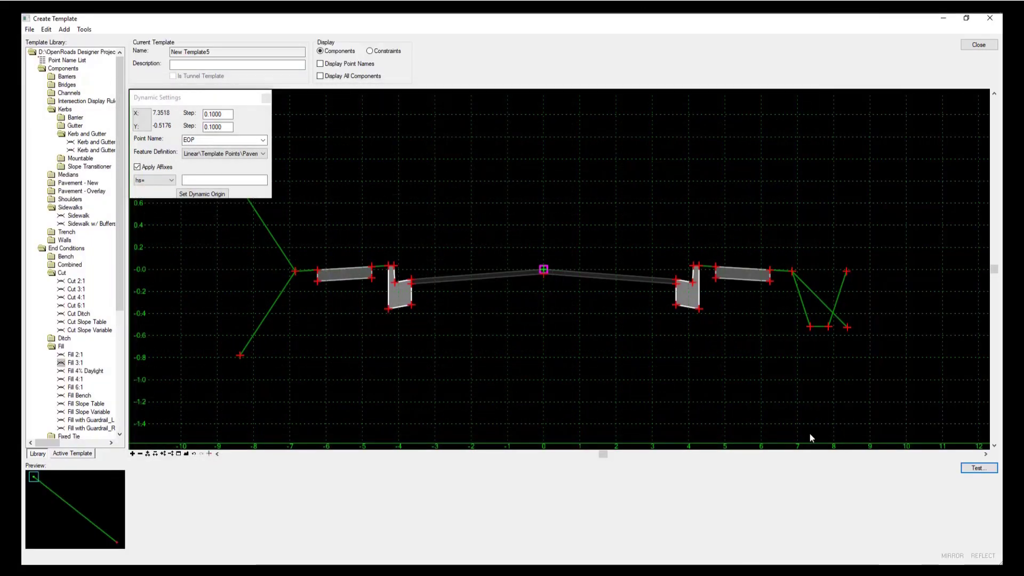
Step: Apply End Condition is Infinite to the TL_Fillslope 3:1_R point
click(848, 328)
double_click(847, 328)
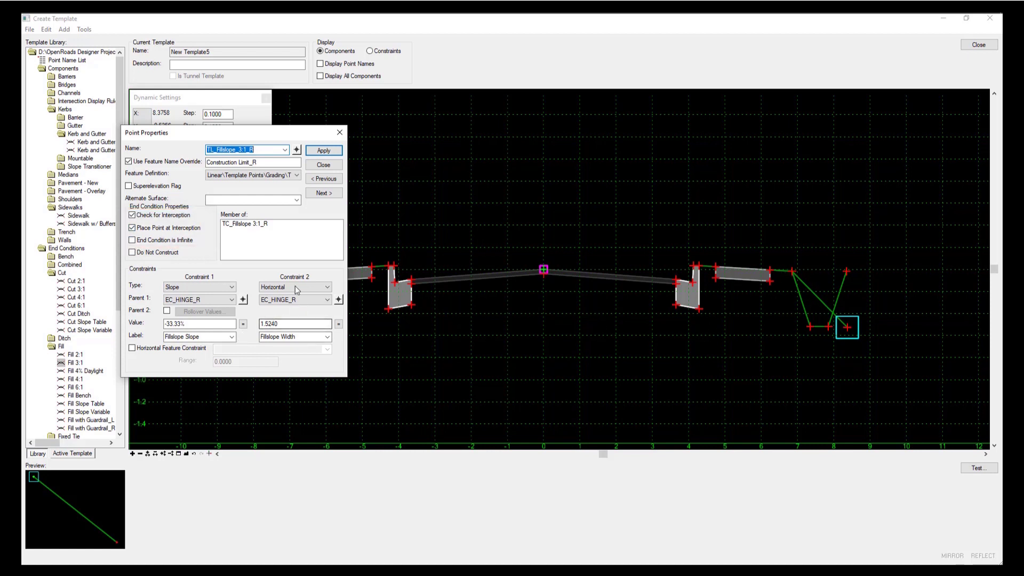
click(132, 241)
click(133, 241)
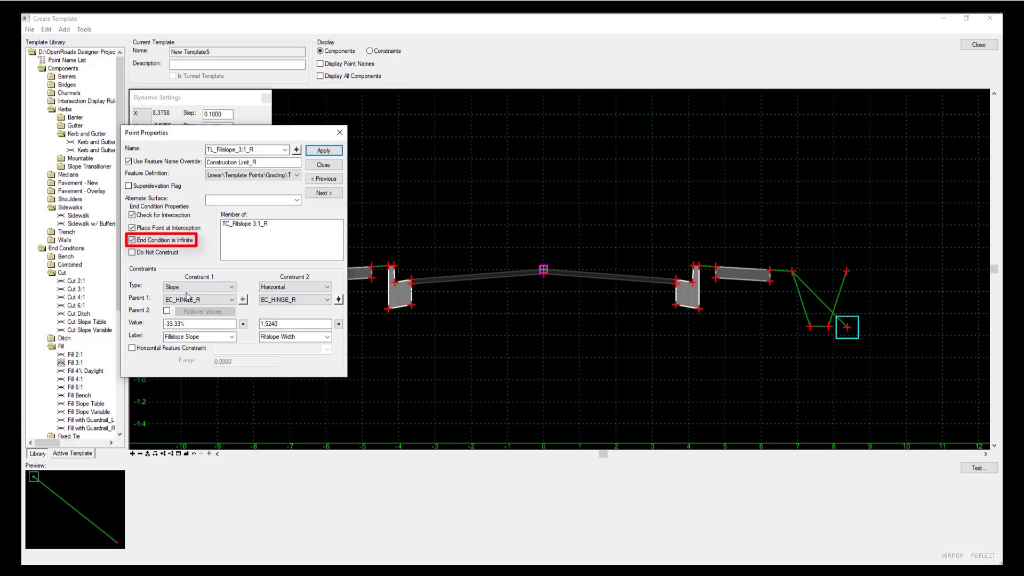
click(326, 151)
click(323, 165)
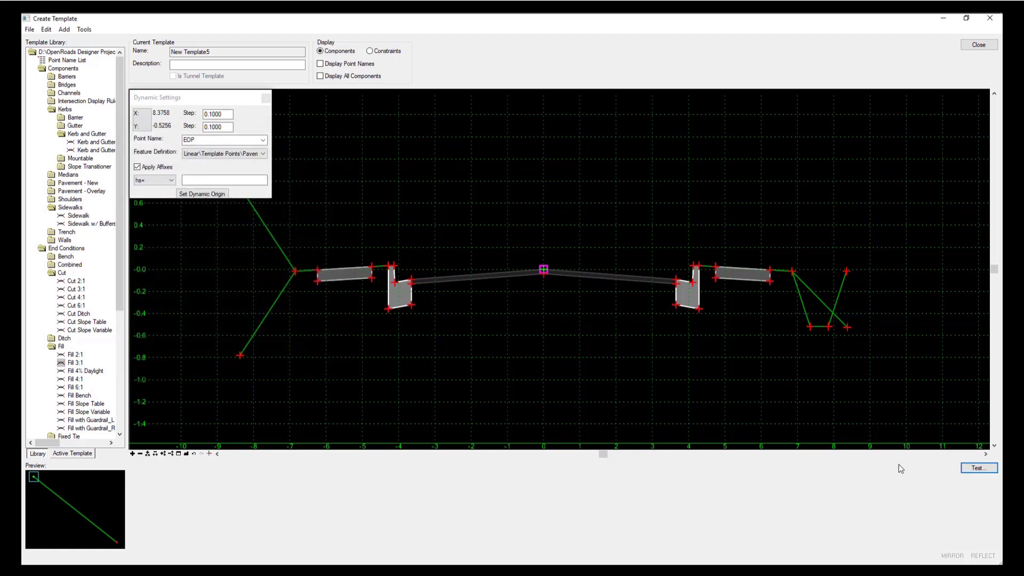
click(978, 467)
click(788, 255)
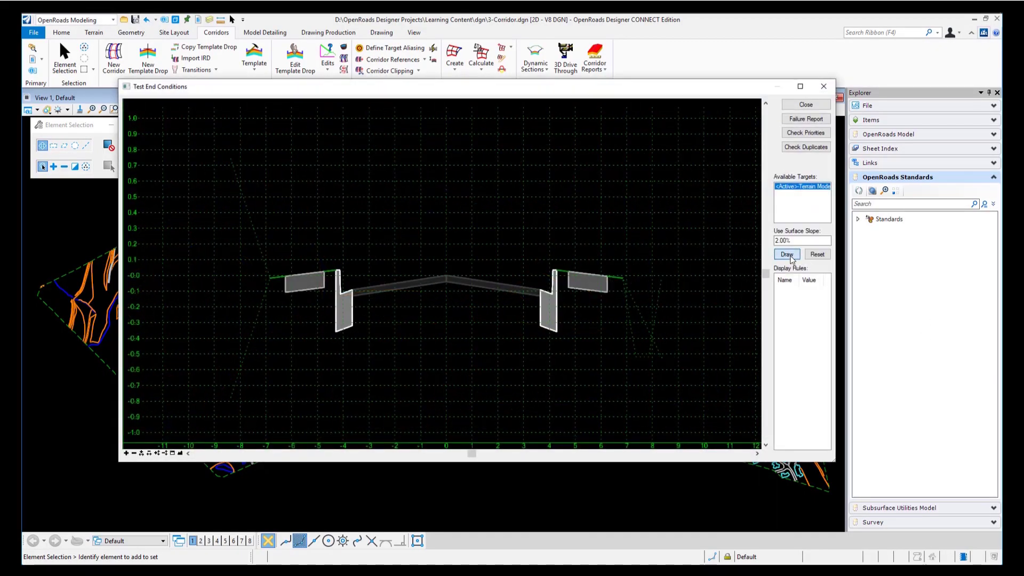
drag(597, 263, 629, 223)
click(806, 104)
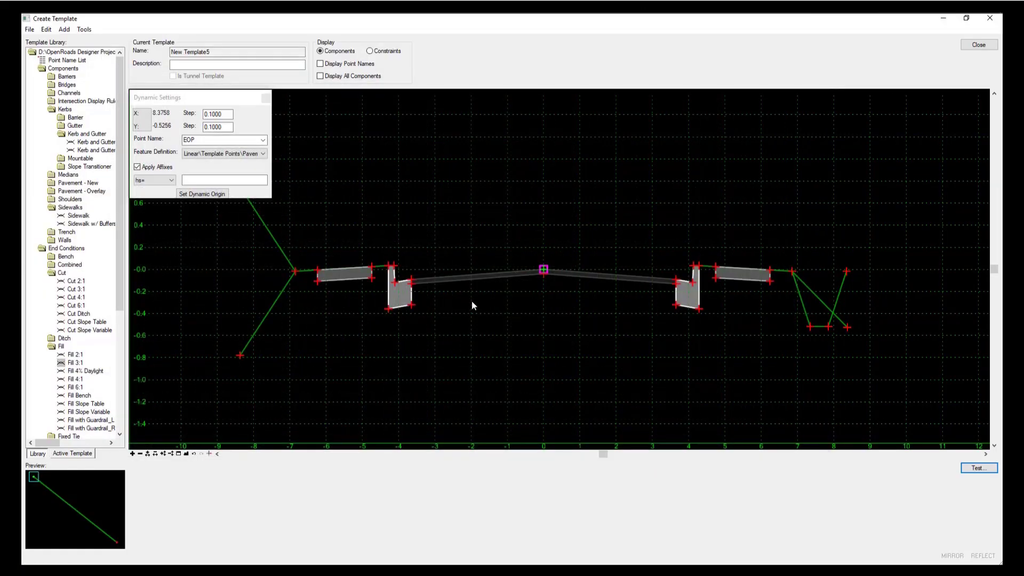
Step: Start a constrained Subbase component with an Aggregate feature definition and point name Sub
scroll(472, 307, up, 1)
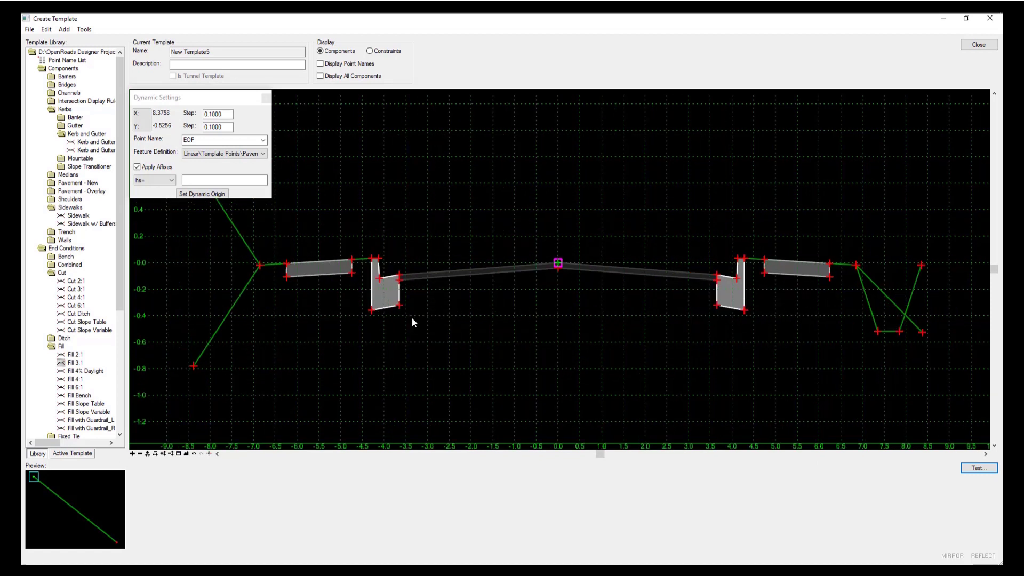
right_click(570, 143)
mouse_move(688, 149)
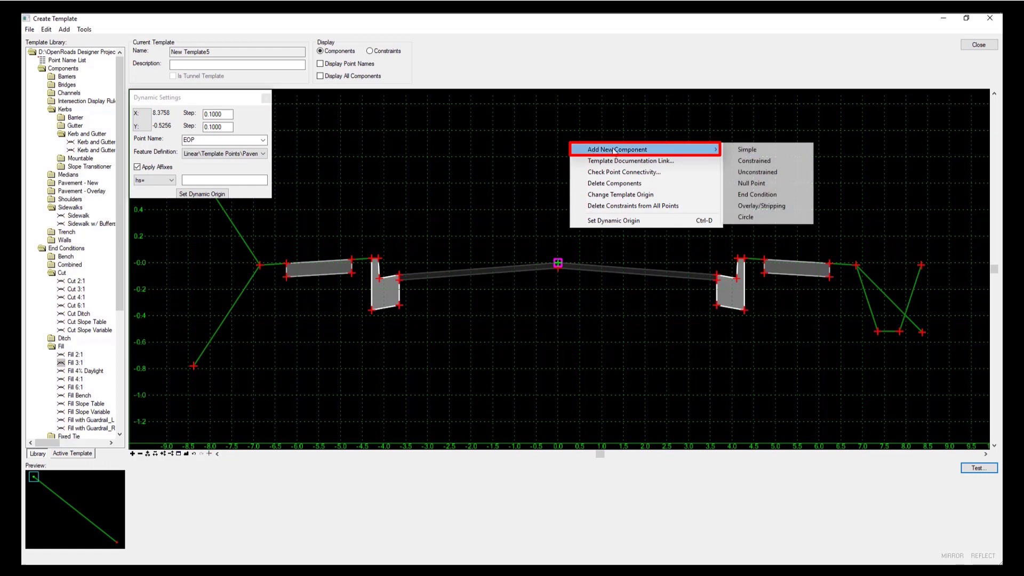
click(753, 161)
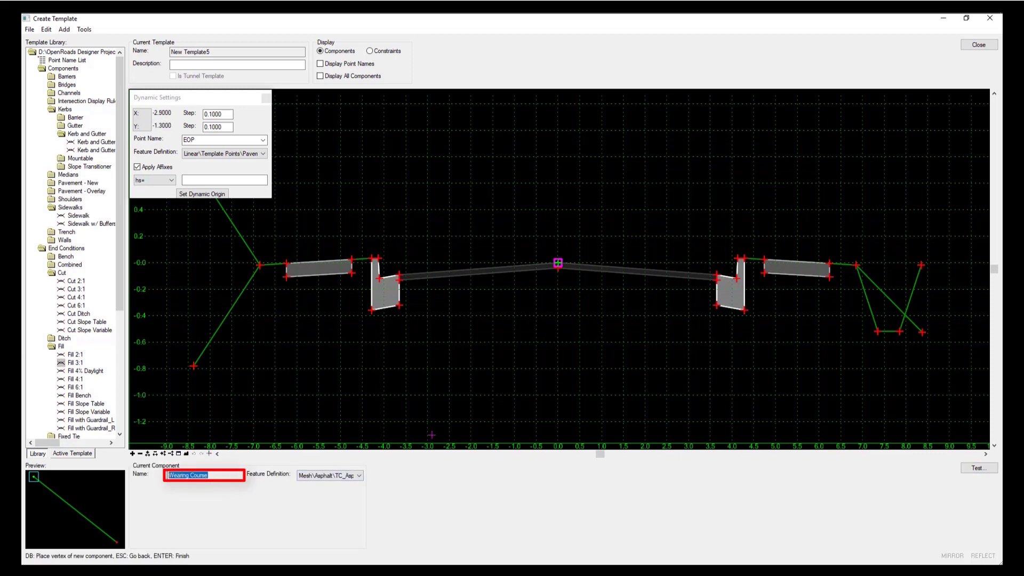
text(Subbase)
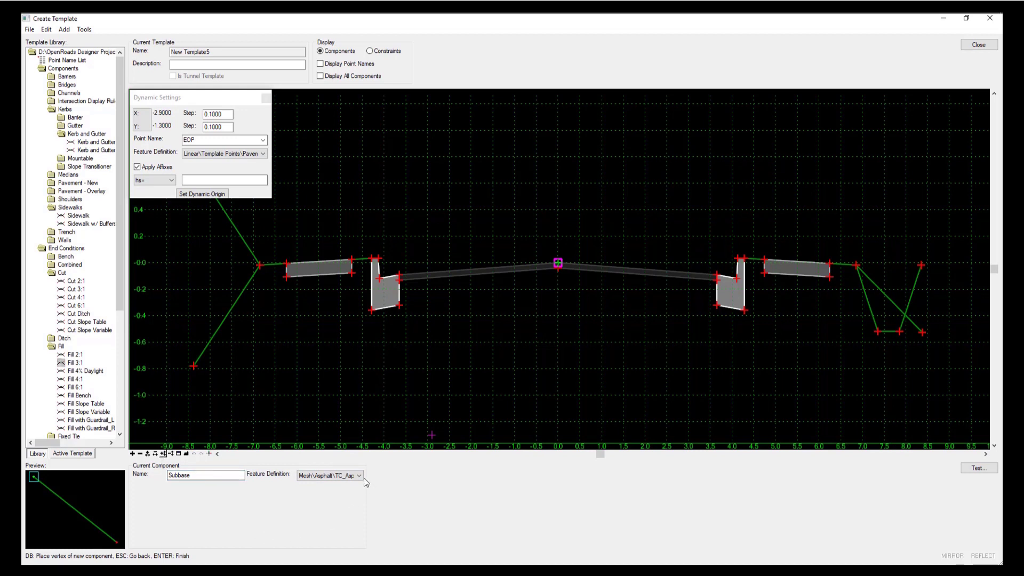
click(364, 478)
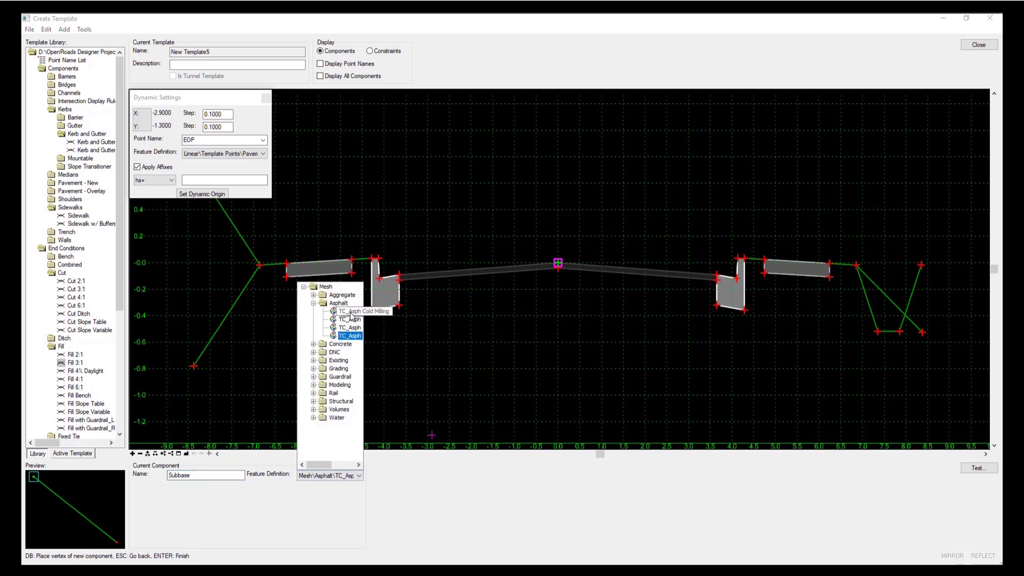
click(314, 295)
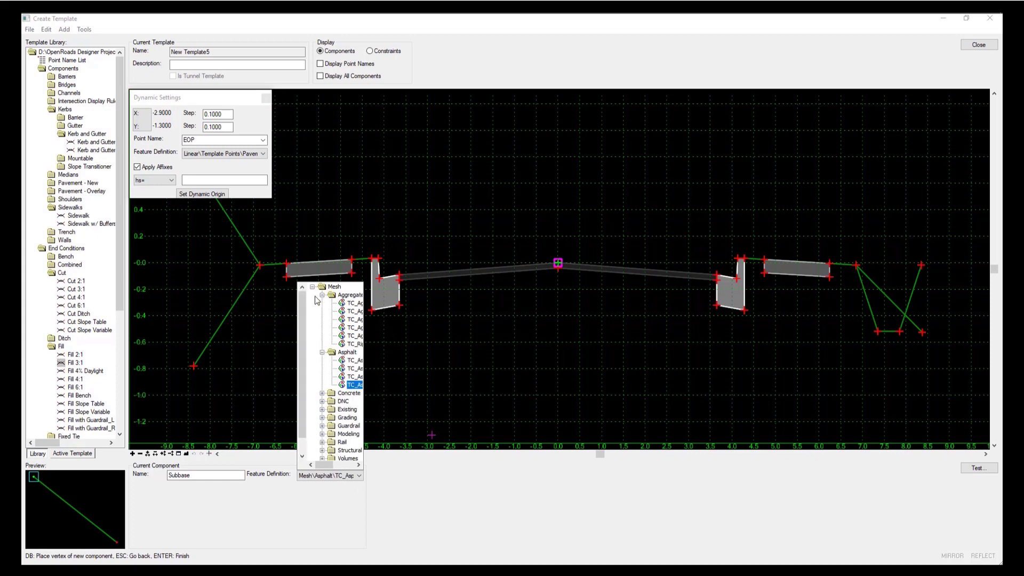
click(360, 310)
scroll(406, 280, up, 1)
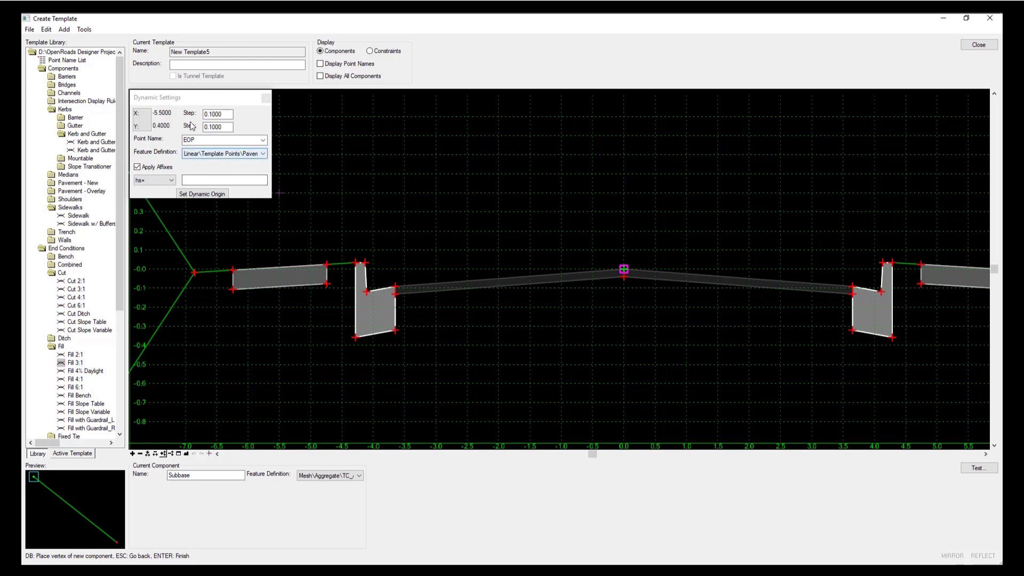
click(155, 141)
text(Su)
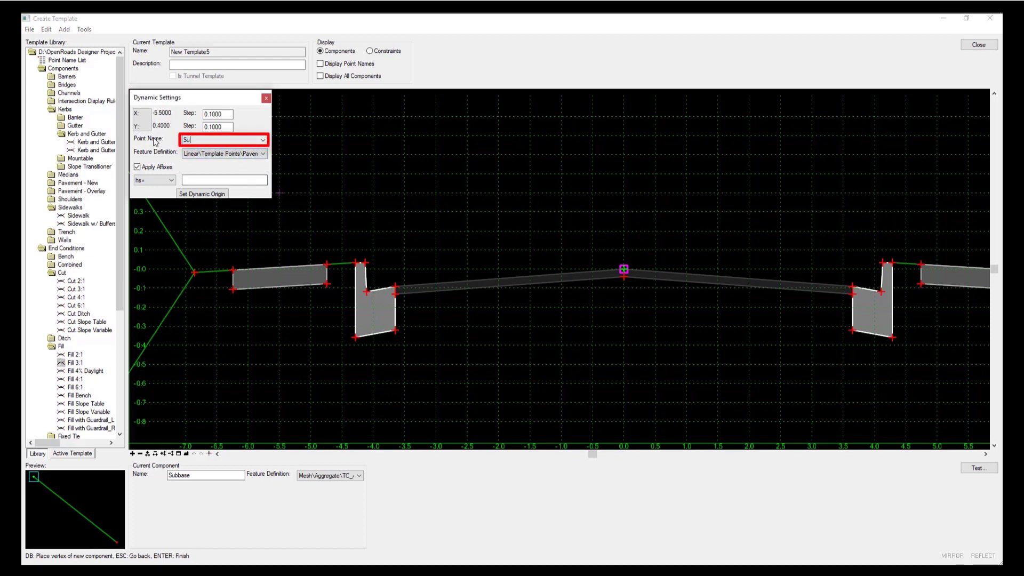
text(b)
key(Tab)
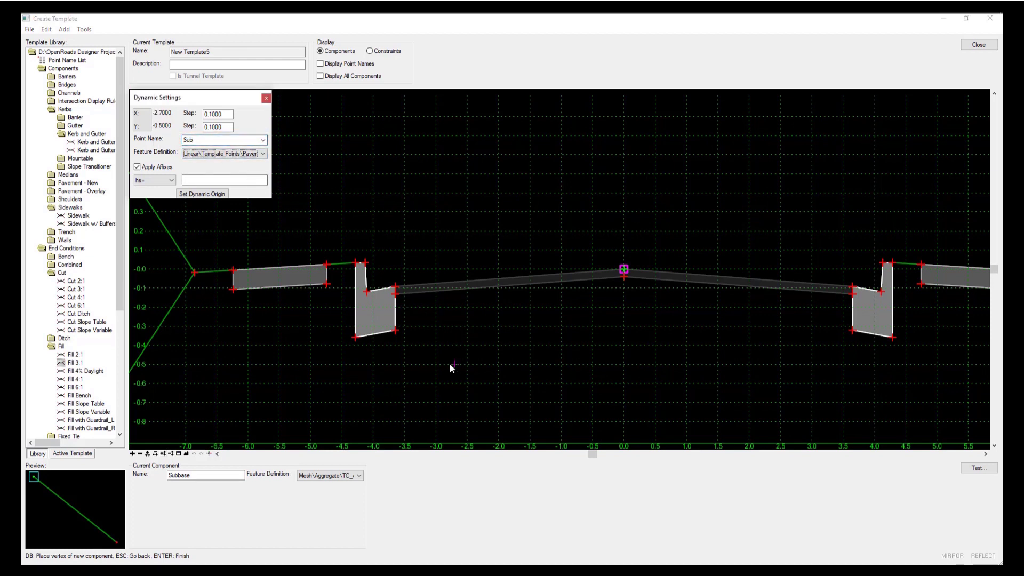
Step: Draw the subbase outline from the left kerb through the crown to the right kerb, then finish it
click(397, 297)
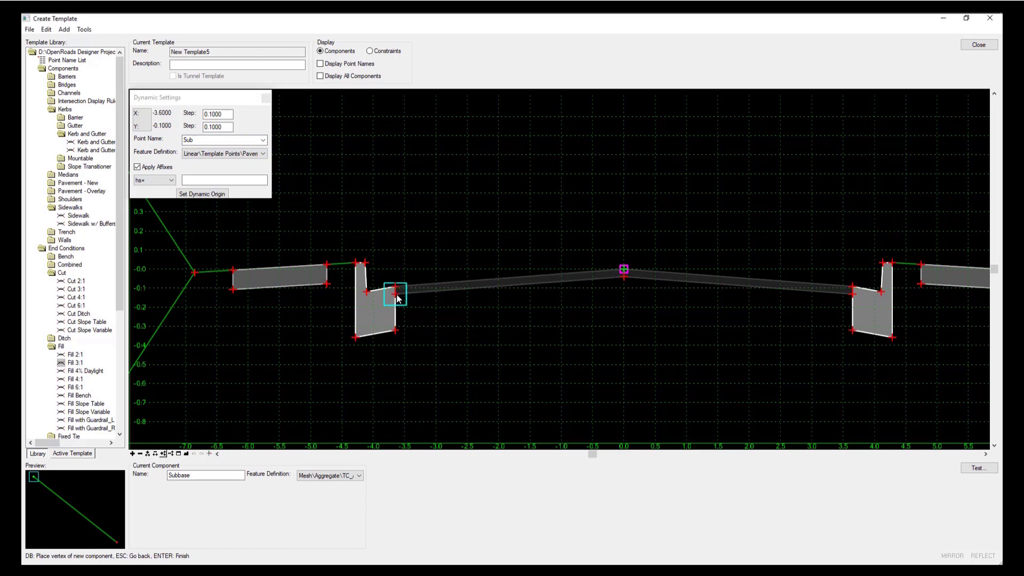
click(623, 271)
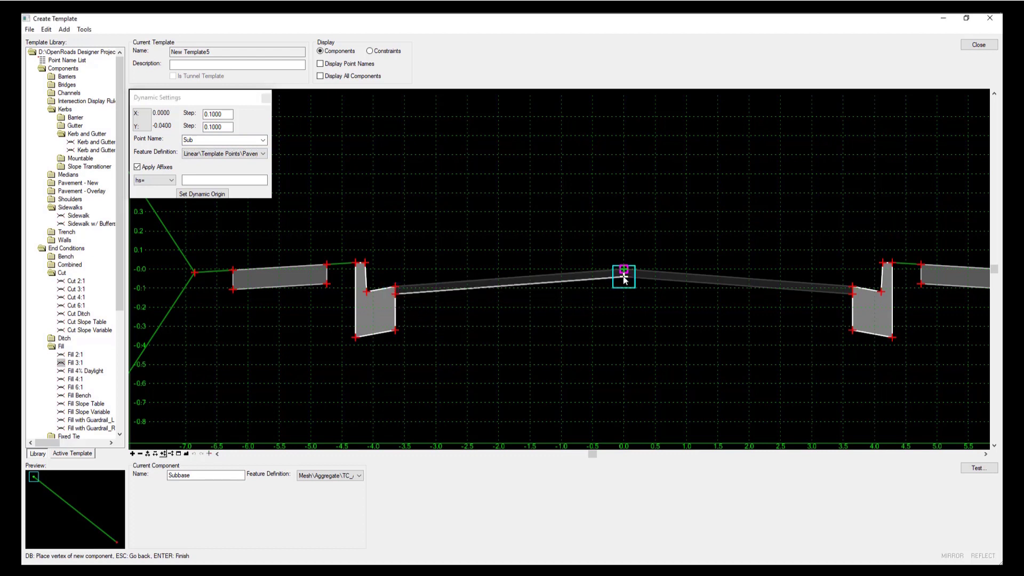
click(852, 293)
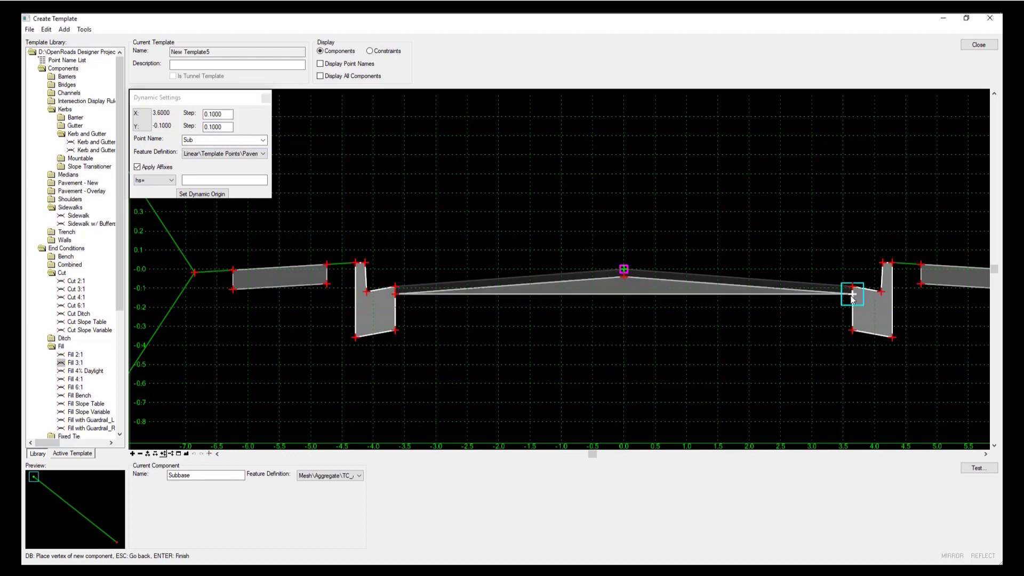
click(852, 331)
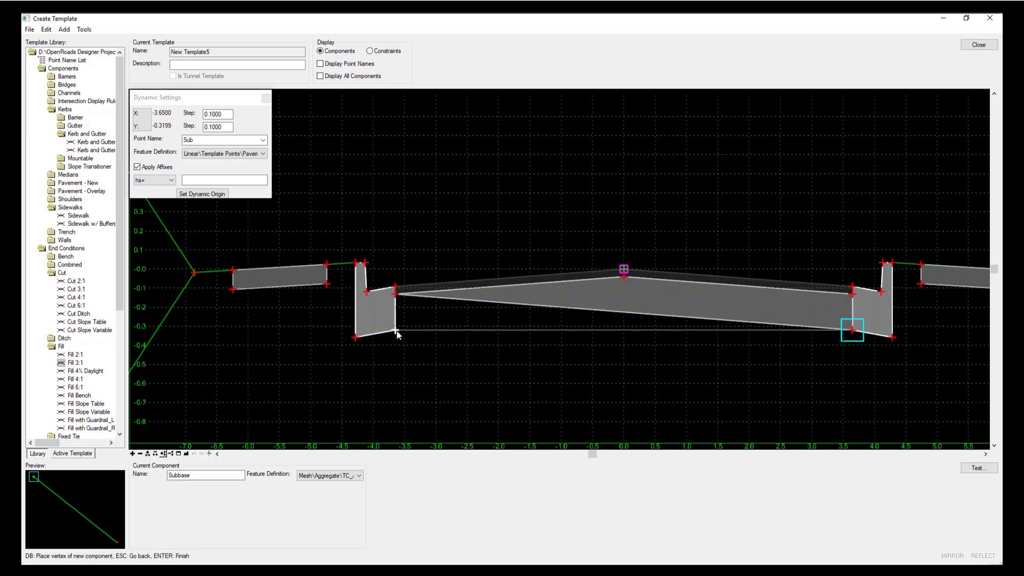
click(396, 332)
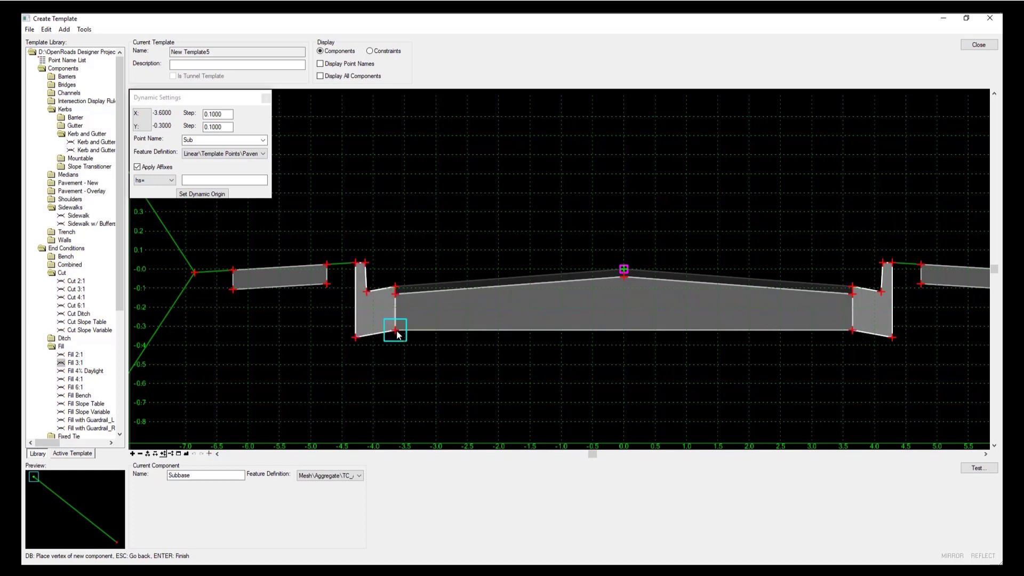
right_click(516, 348)
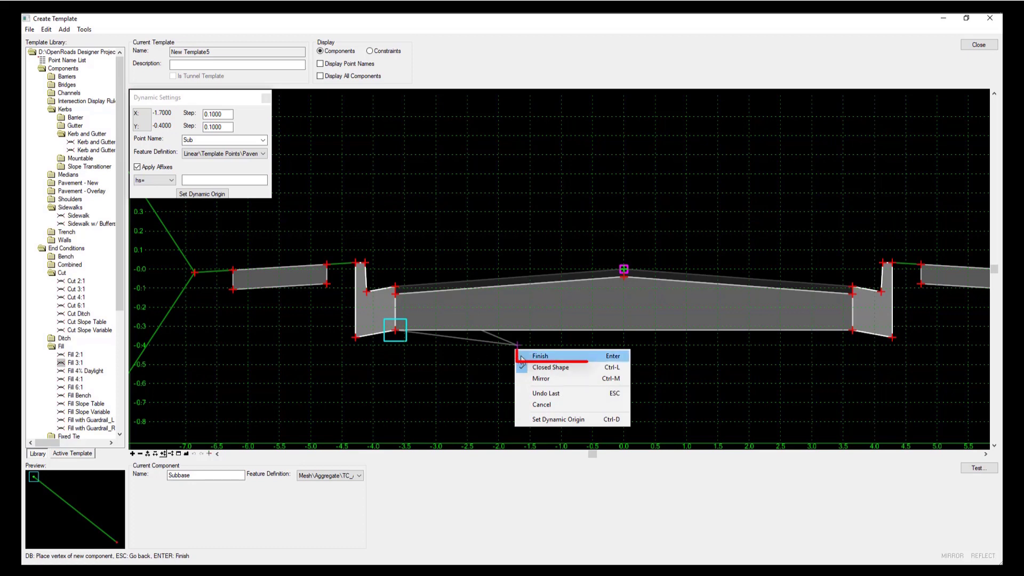
click(542, 357)
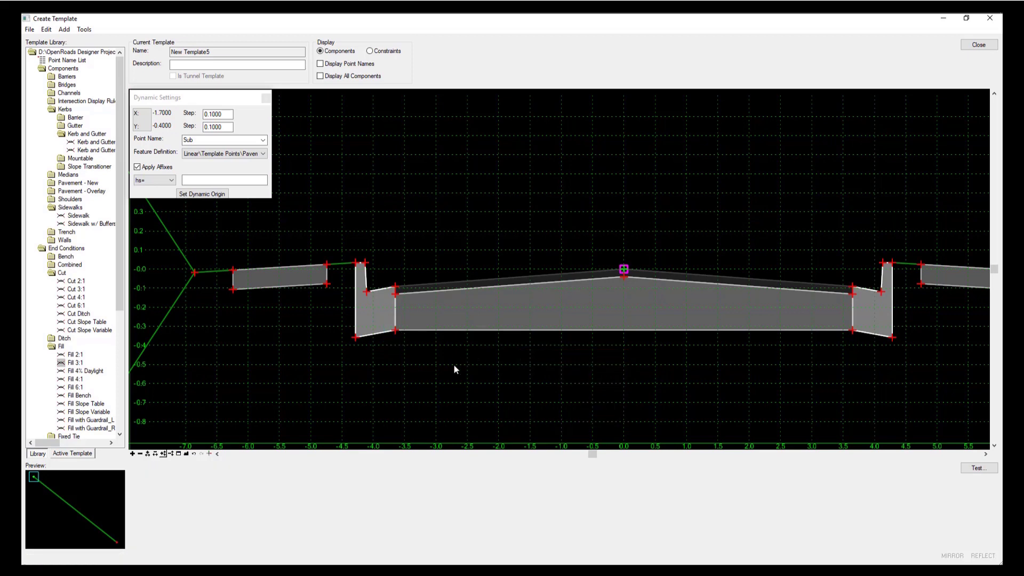
Step: Close the template editor, saving changes to the LC Templates UK.itl library
scroll(317, 356, down, 1)
scroll(315, 351, down, 2)
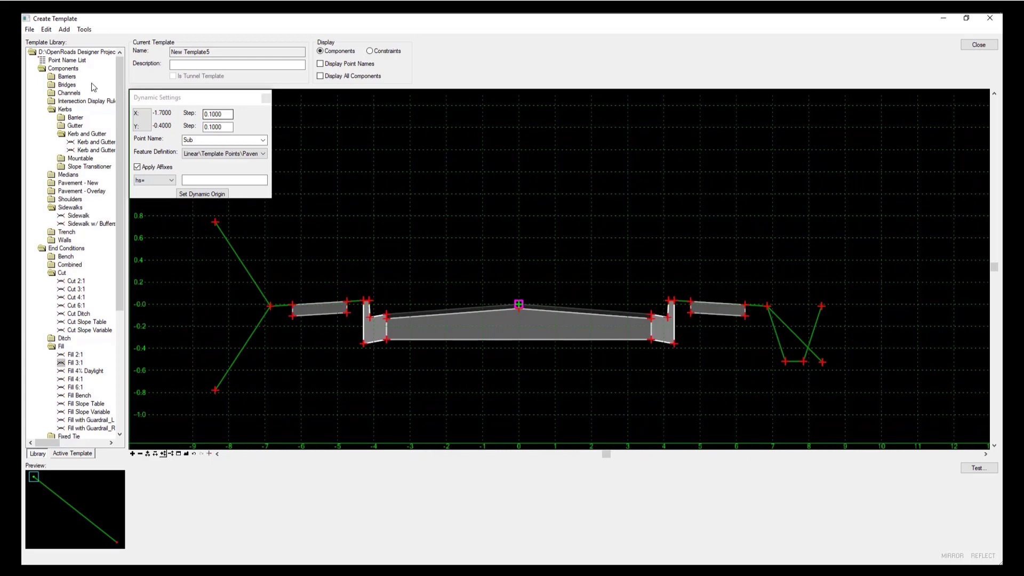
click(30, 31)
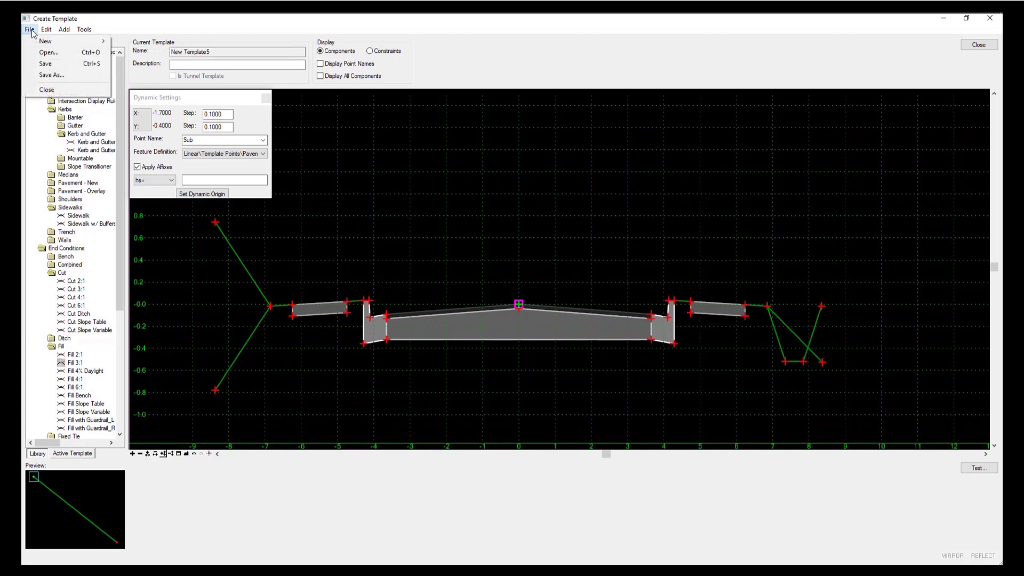
click(47, 89)
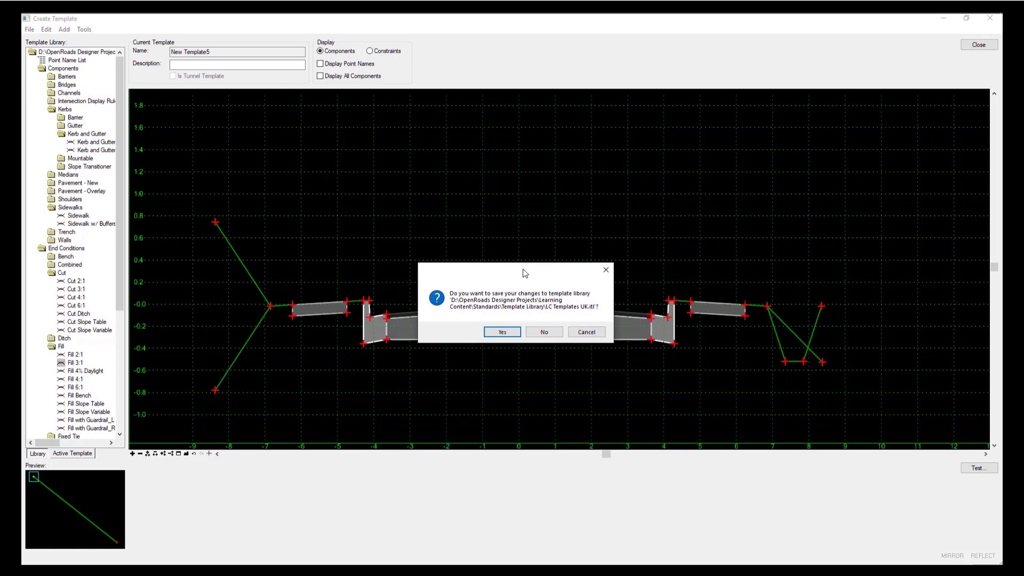
click(504, 333)
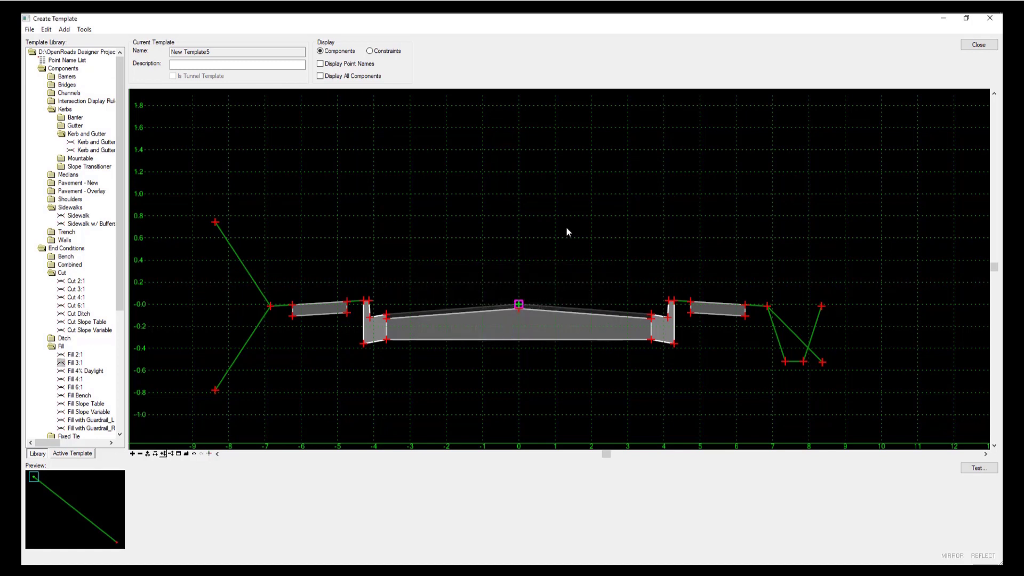